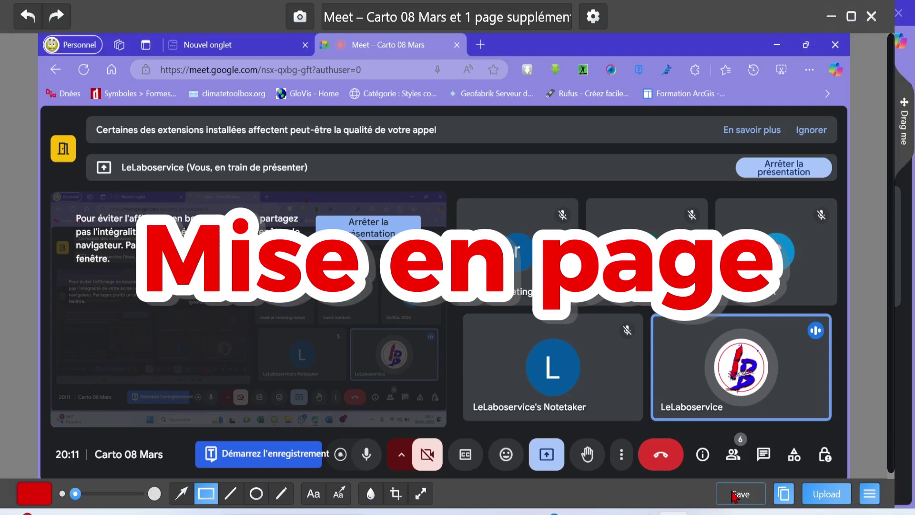
# Save the captured meeting screenshot as a PNG image in the Bureau folder, keeping the suggested file name.
pyautogui.click(734, 495)
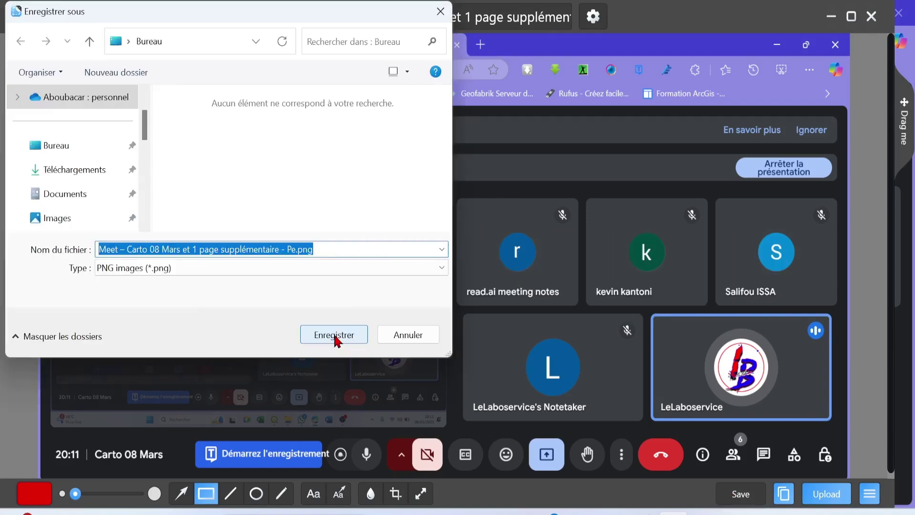
pyautogui.click(334, 334)
# Switch to the QGIS layout 8Mars and add a map about 280 mm wide and 193 mm high filling the page.
pyautogui.moveTo(579, 511)
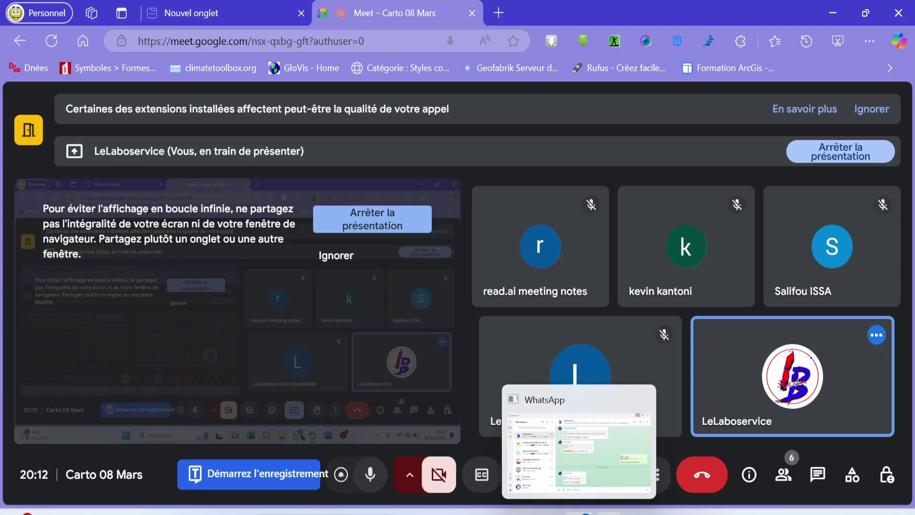
pyautogui.click(582, 511)
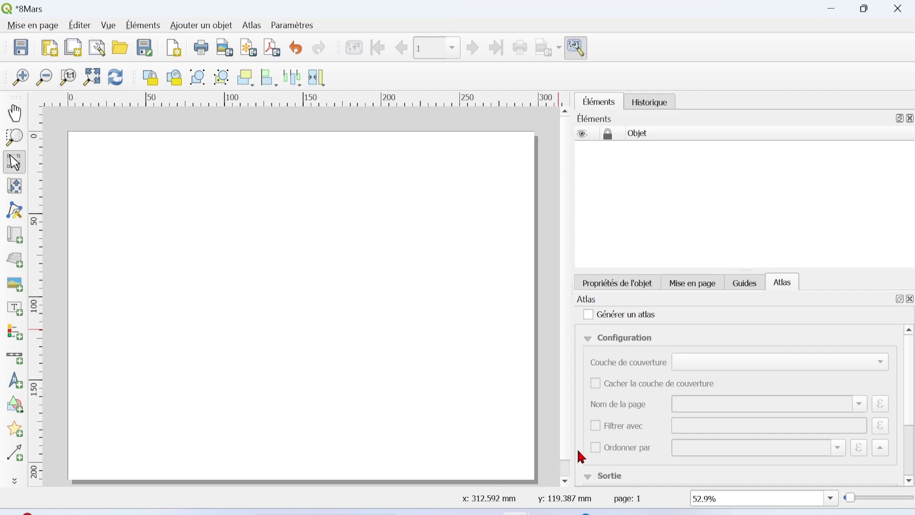
pyautogui.click(202, 25)
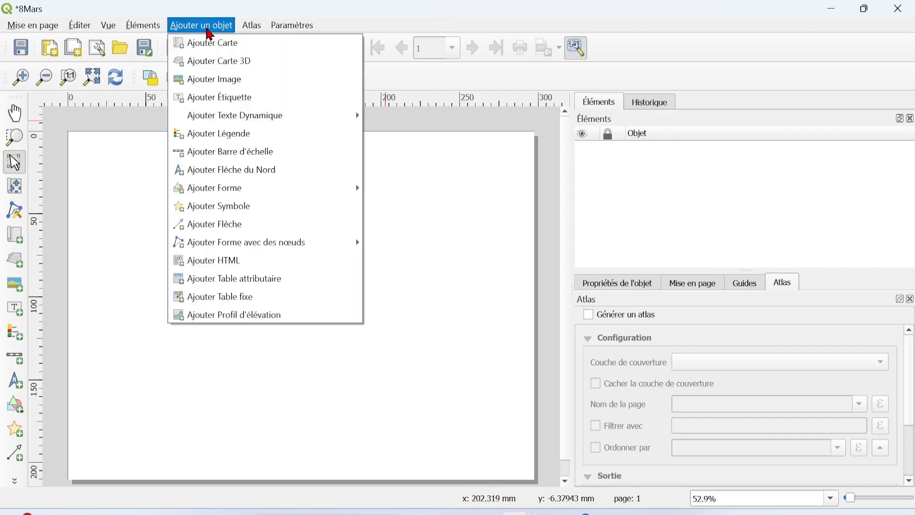
pyautogui.click(210, 42)
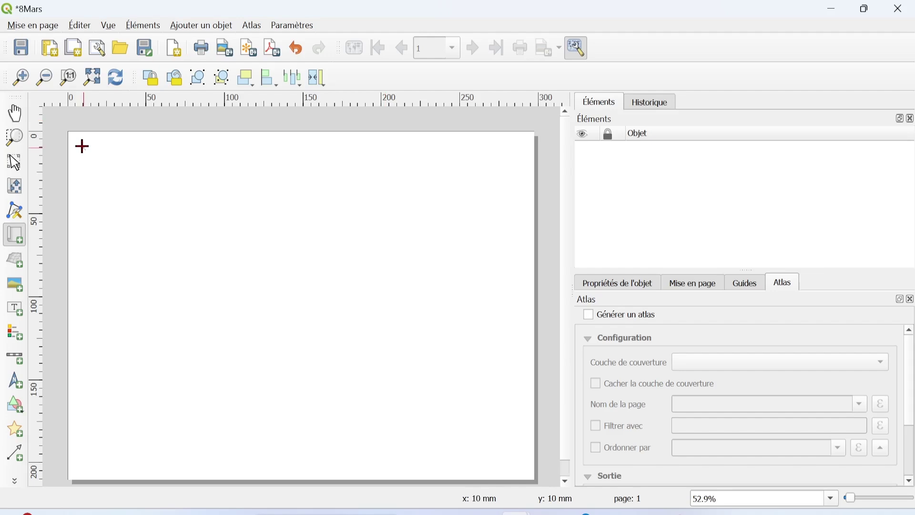
pyautogui.moveTo(83, 148); pyautogui.dragTo(524, 467)
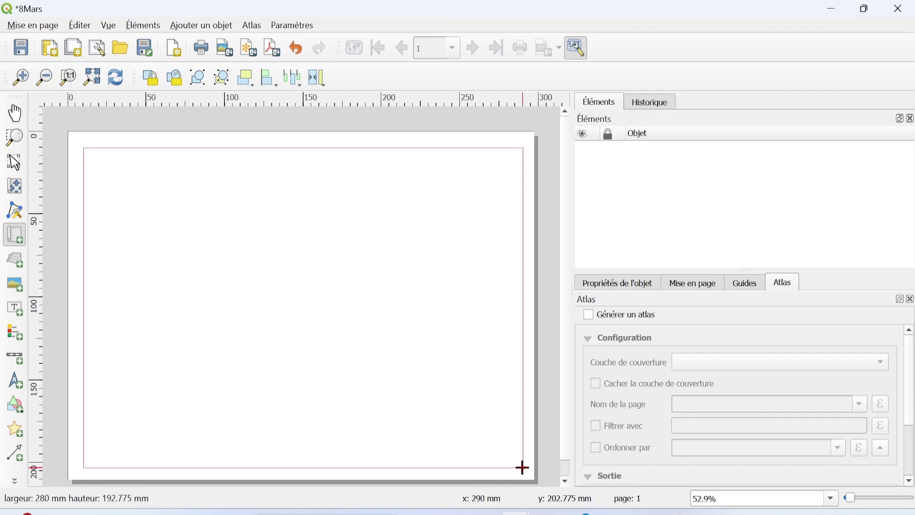
pyautogui.moveTo(523, 468); pyautogui.dragTo(523, 468)
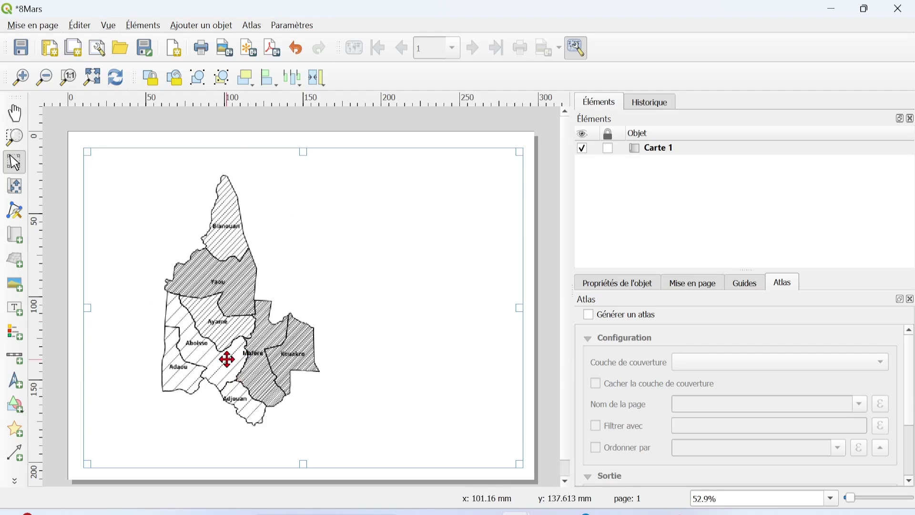
# Set the scale of the map Carte 1 to 654042 in its item properties.
pyautogui.click(615, 288)
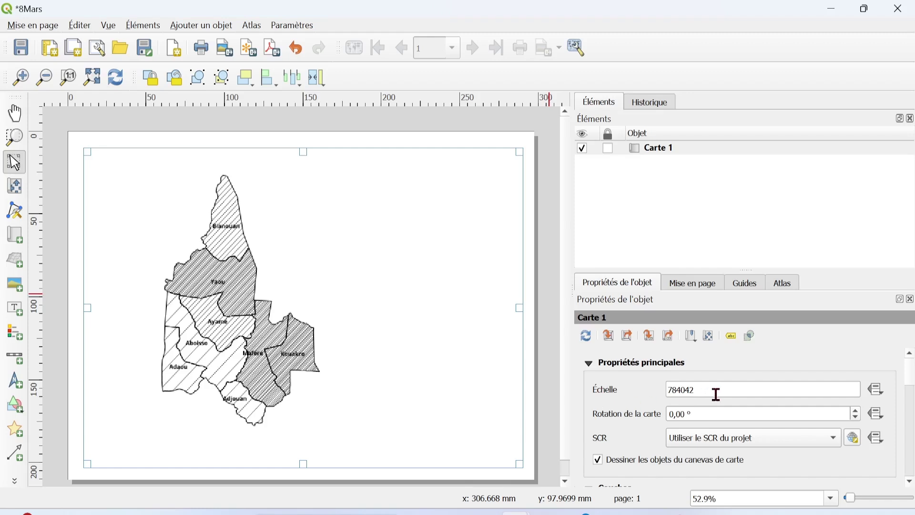
pyautogui.moveTo(715, 392); pyautogui.dragTo(646, 388)
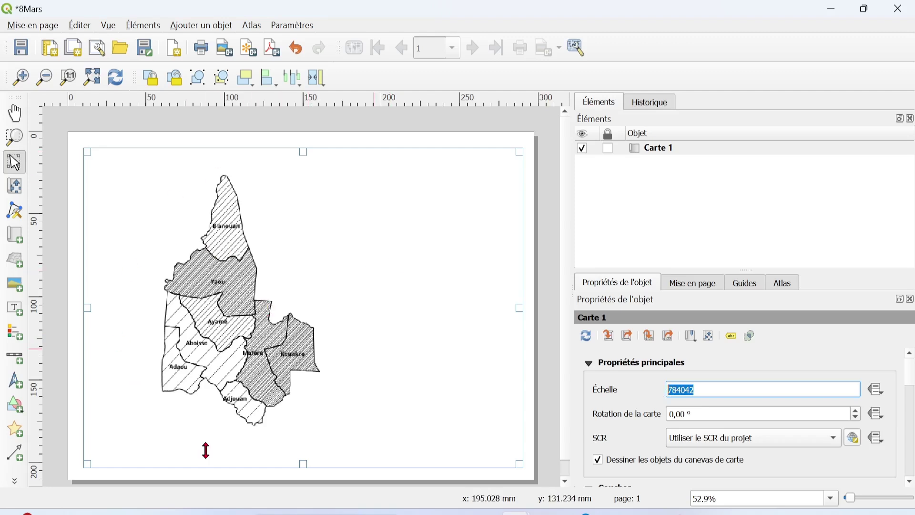
pyautogui.click(669, 390)
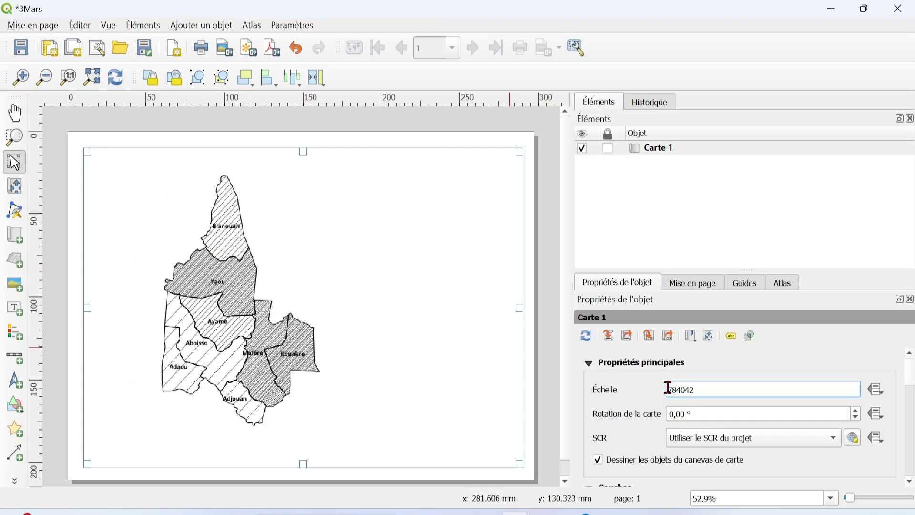
pyautogui.press('BackSpace')
pyautogui.write('6')
pyautogui.press('Return')
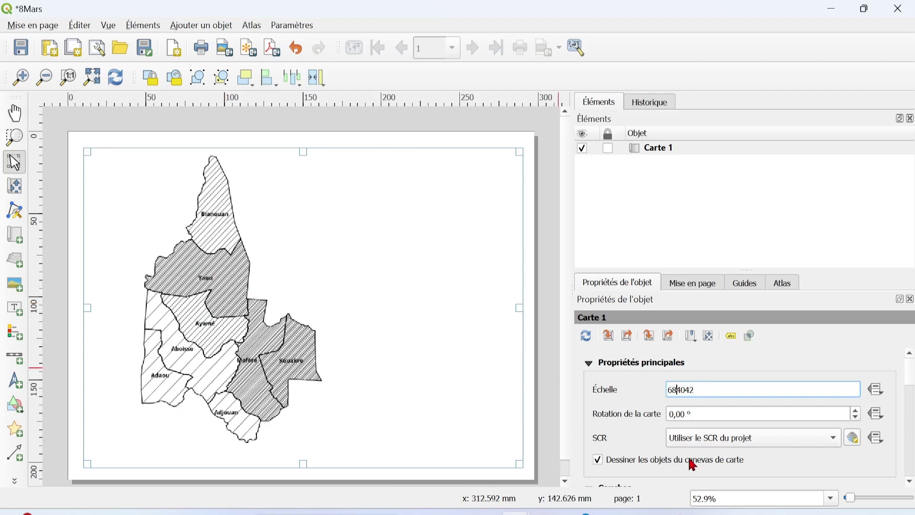
pyautogui.press('BackSpace')
pyautogui.write('5')
pyautogui.press('Return')
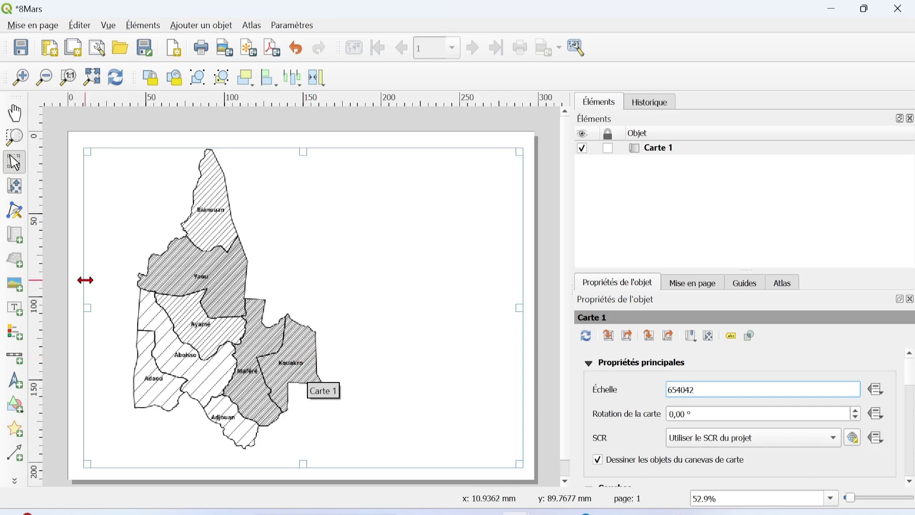
# Shift the map content slightly downward inside its frame and save the layout.
pyautogui.click(16, 191)
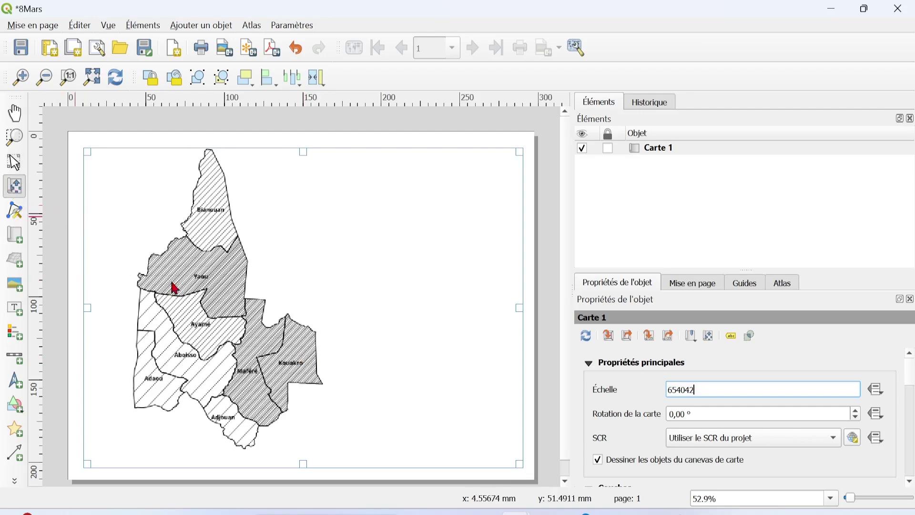
pyautogui.moveTo(232, 327)
pyautogui.mouseDown()
pyautogui.moveTo(226, 344)
pyautogui.moveTo(226, 333)
pyautogui.moveTo(238, 371)
pyautogui.moveTo(446, 311)
pyautogui.moveTo(382, 264)
pyautogui.moveTo(290, 311)
pyautogui.moveTo(208, 294)
pyautogui.moveTo(223, 339)
pyautogui.moveTo(230, 337)
pyautogui.mouseUp()
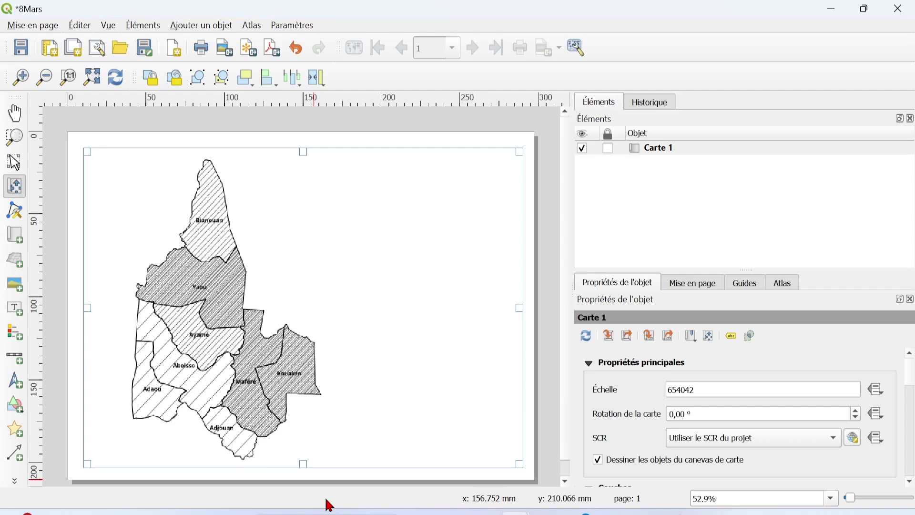
pyautogui.hotkey('ctrl', 's')
# Switch to the Google Meet call and send the chat message "1. FOND CARTO" to the participants.
pyautogui.moveTo(586, 513)
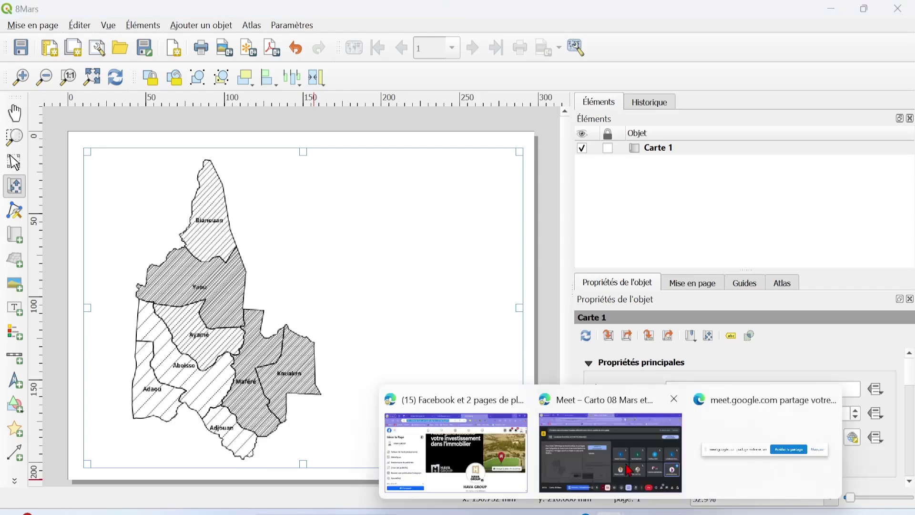
pyautogui.click(610, 448)
pyautogui.click(818, 477)
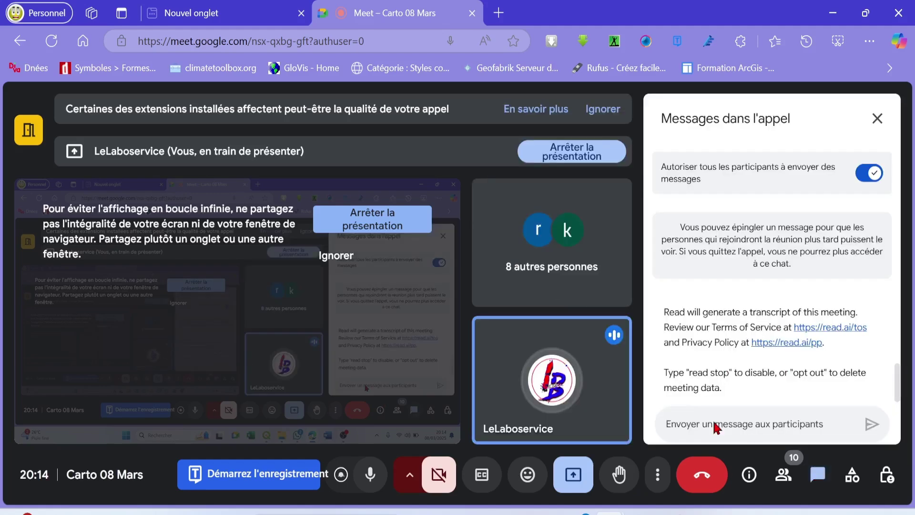
pyautogui.click(711, 421)
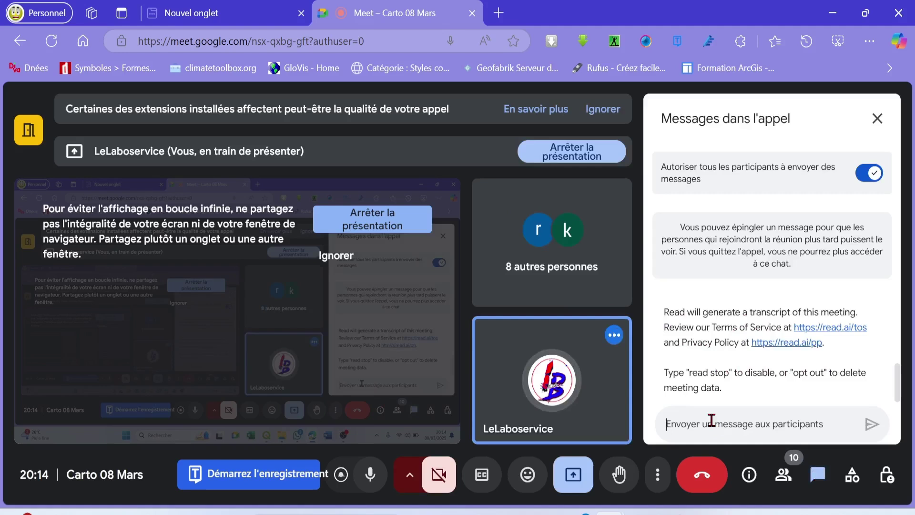
pyautogui.write('1. FOND CART')
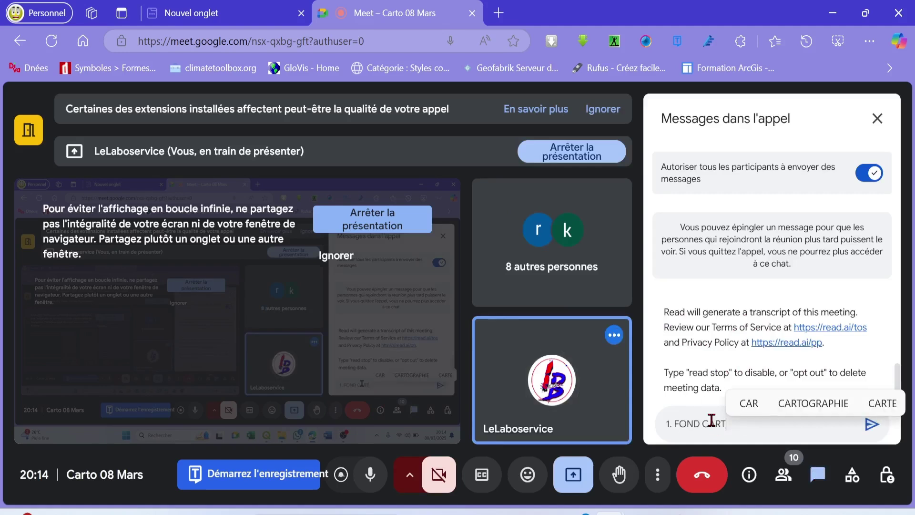
pyautogui.write('O')
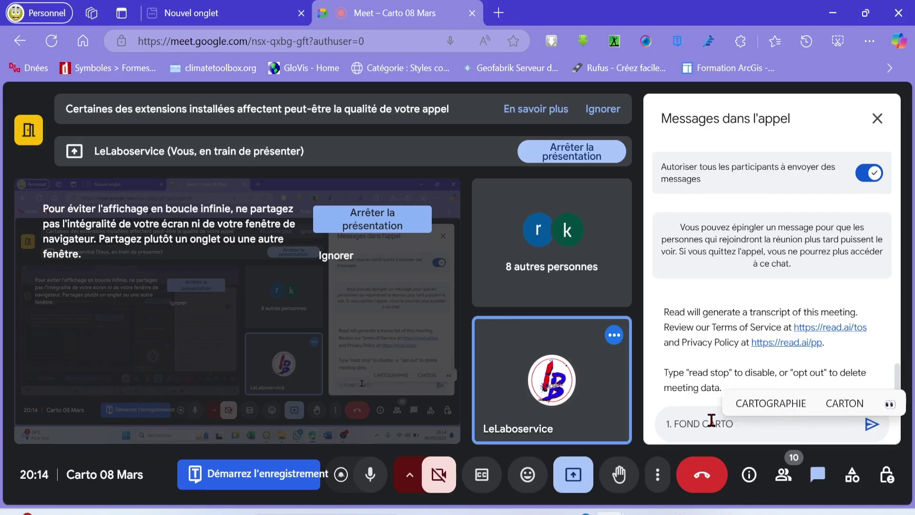
pyautogui.press('Return')
# Send the follow-up chat message "2. ?" to the participants.
pyautogui.write('2.')
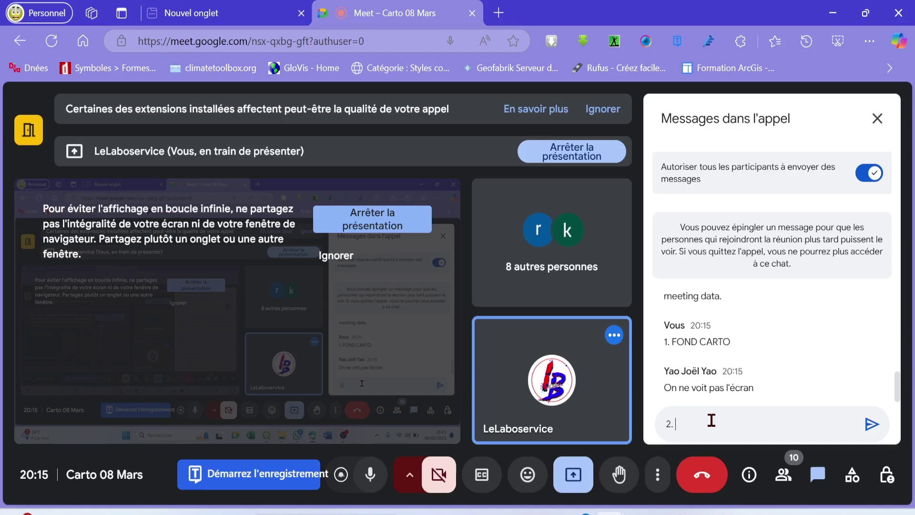
pyautogui.write('?')
pyautogui.press('Return')
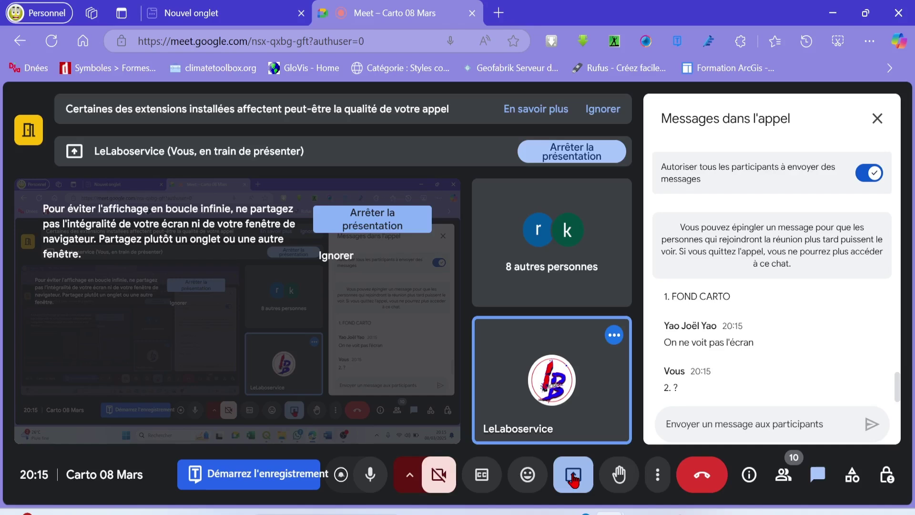
# Switch back to the QGIS layout, capture its window area as a screenshot and save the image.
pyautogui.moveTo(586, 512)
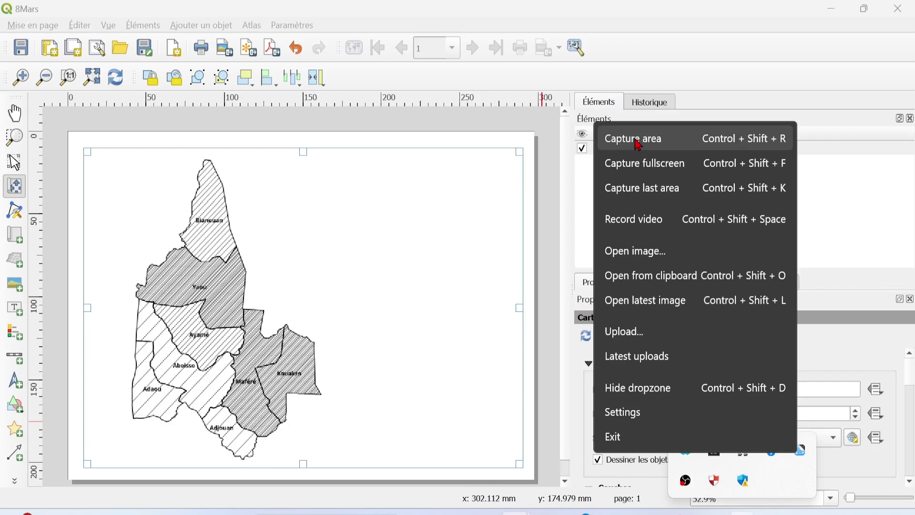
pyautogui.click(638, 141)
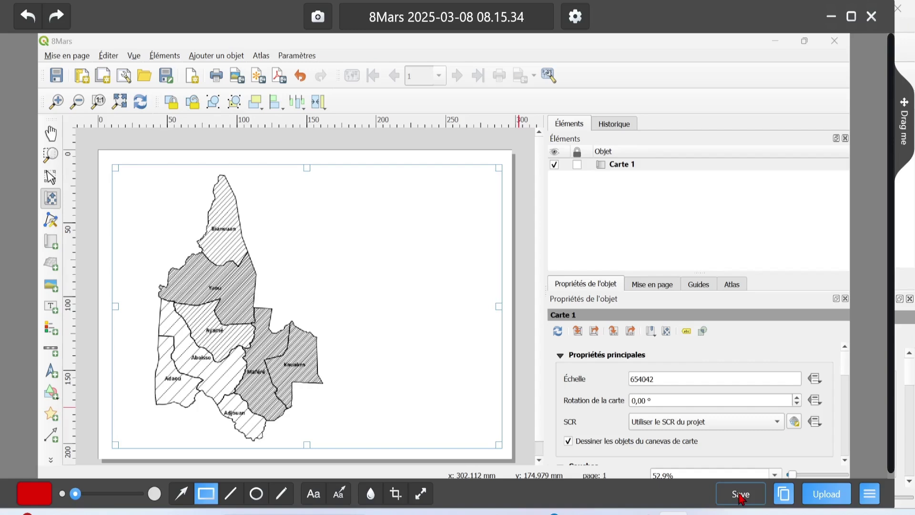
pyautogui.click(741, 494)
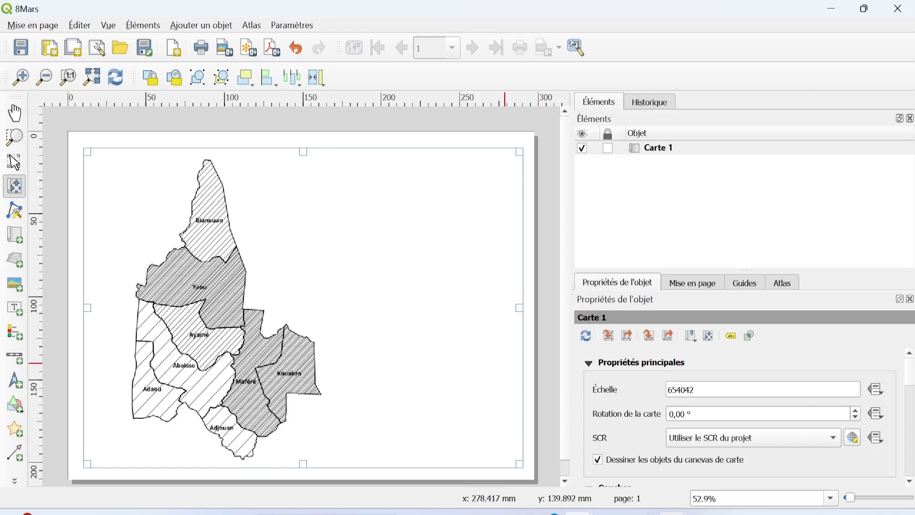
# Switch to the Google Meet call, show the participants list, and save a screenshot of that screen area.
pyautogui.hotkey('alt', 'Tab')
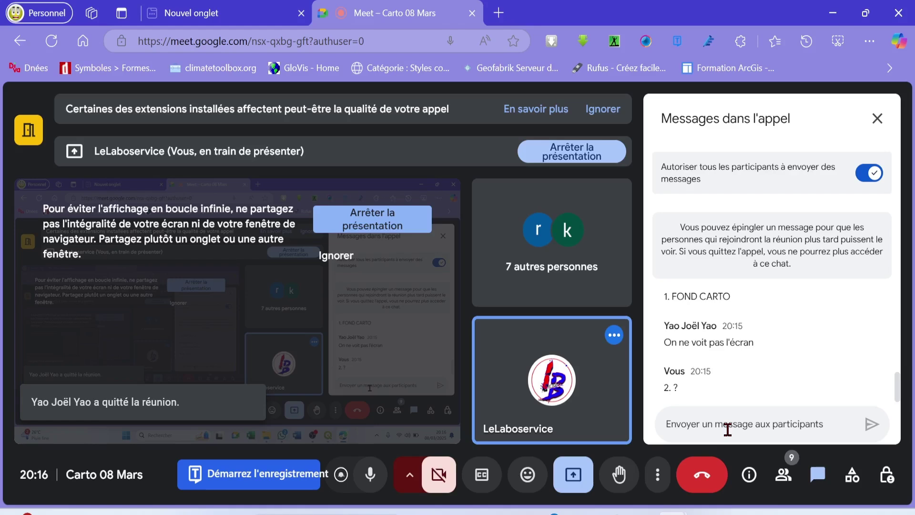
pyautogui.click(784, 474)
pyautogui.rightClick(800, 452)
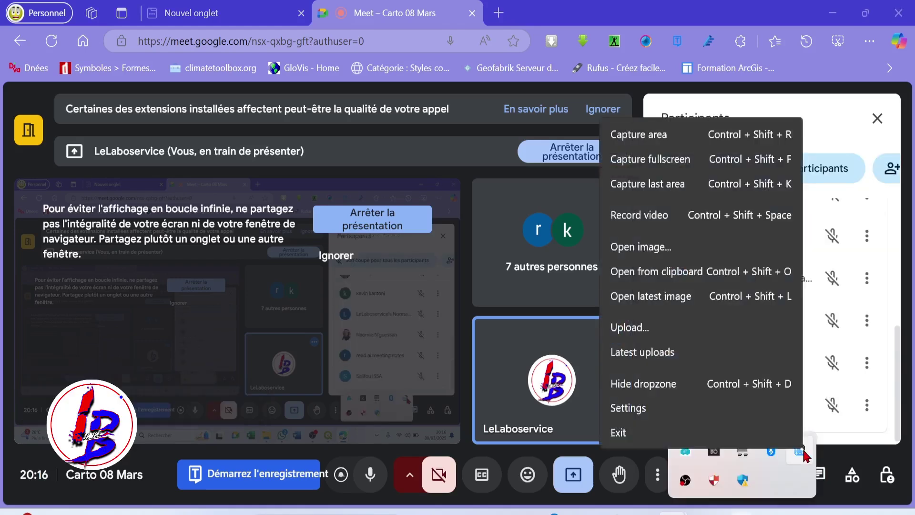
pyautogui.click(632, 135)
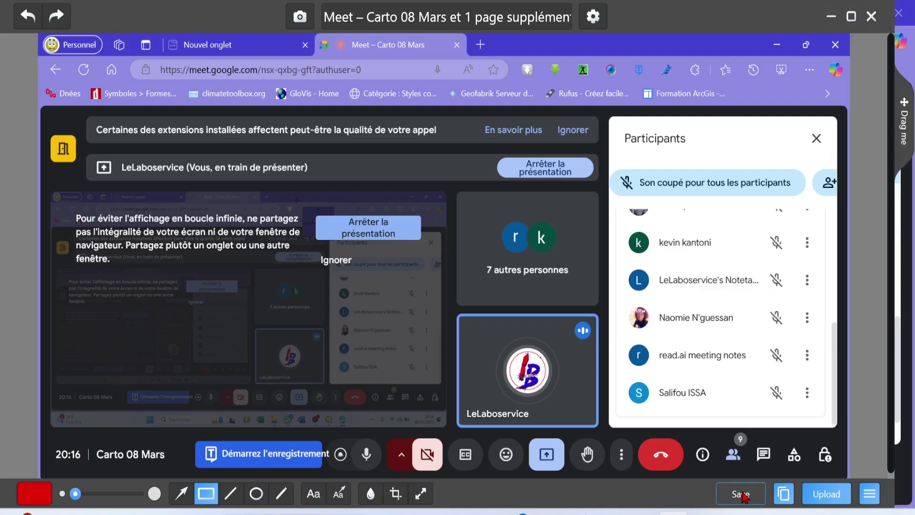
pyautogui.click(740, 494)
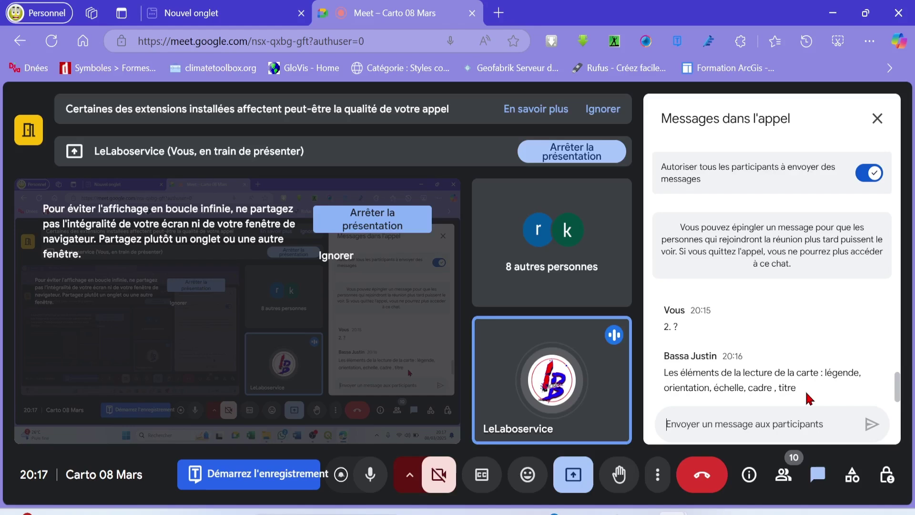
# Switch to the QGIS layout and add a small north arrow to the right of the Bianouan area.
pyautogui.hotkey('alt', 'Tab')
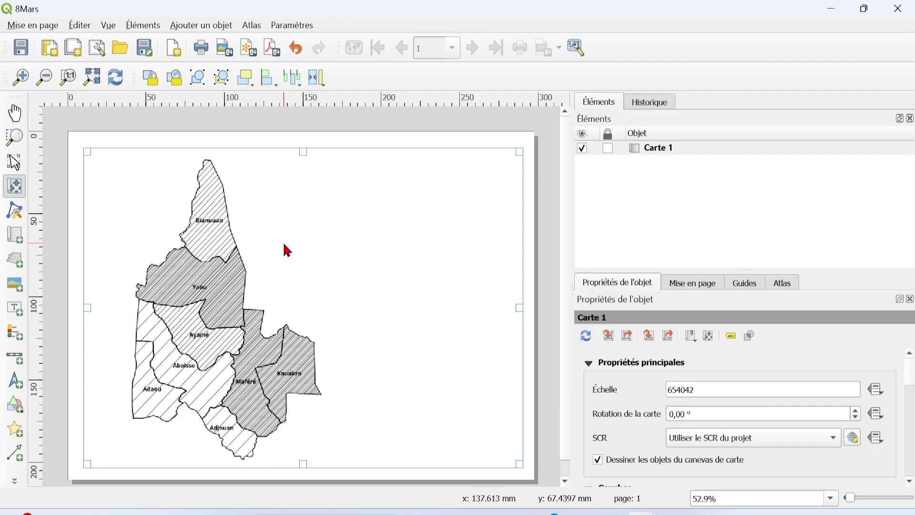
pyautogui.click(201, 25)
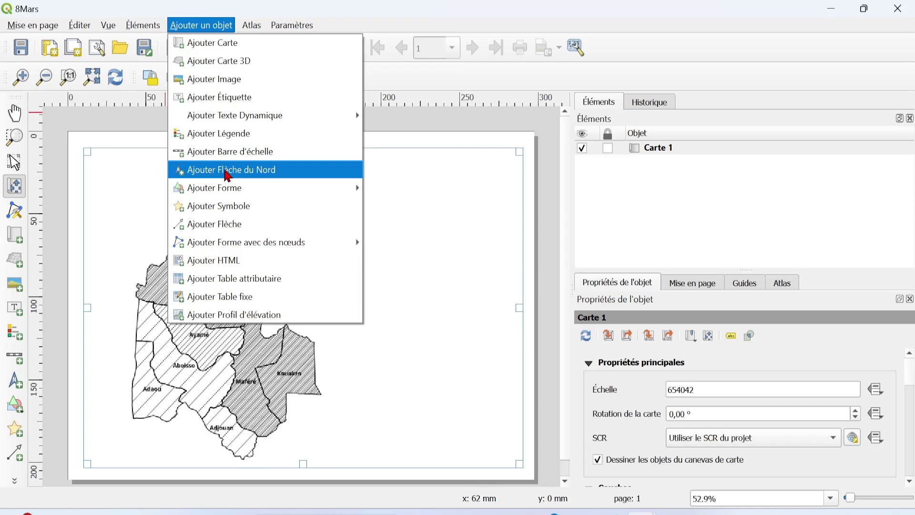
pyautogui.click(228, 172)
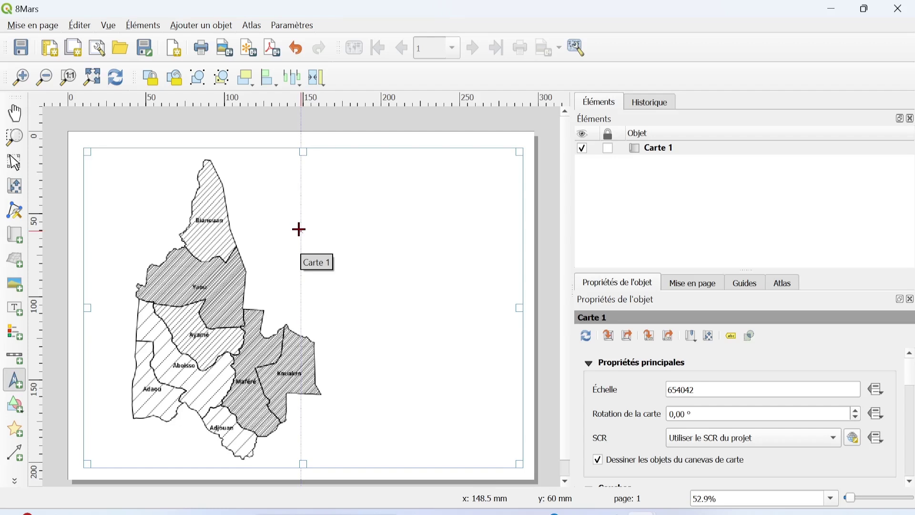
pyautogui.moveTo(279, 174); pyautogui.dragTo(320, 214)
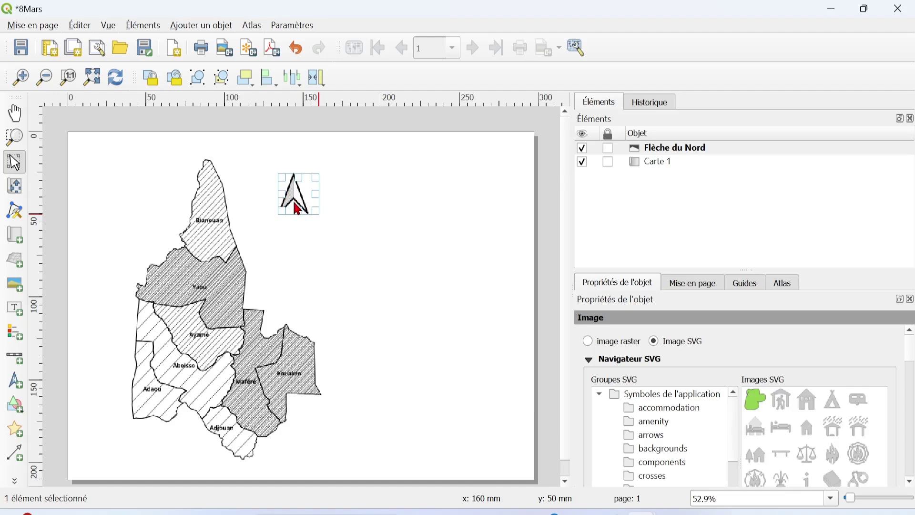
pyautogui.click(320, 237)
pyautogui.scroll(2, 321, 237)
pyautogui.scroll(7, 307, 226)
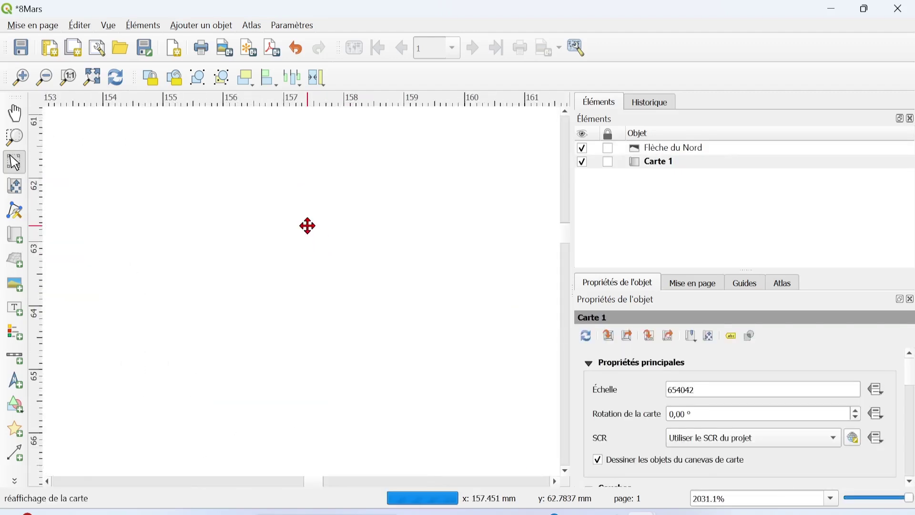
pyautogui.moveTo(570, 232); pyautogui.dragTo(570, 203)
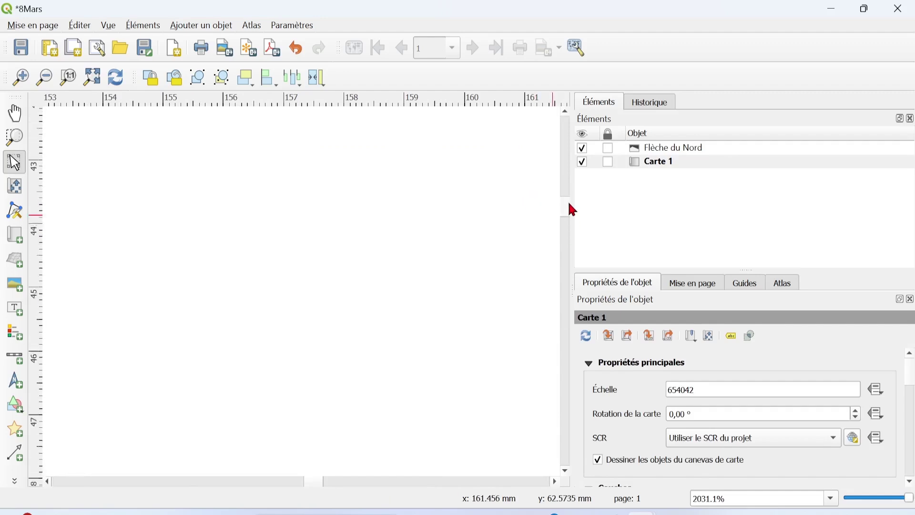
pyautogui.moveTo(318, 486); pyautogui.dragTo(306, 485)
pyautogui.scroll(-3, 344, 351)
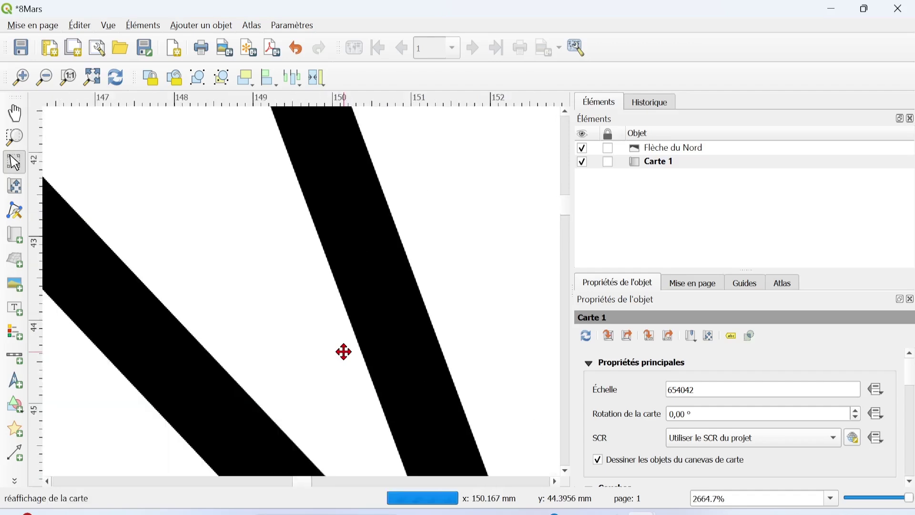
# Select the north arrow and browse its application SVG symbol groups, settling on the arrows group.
pyautogui.scroll(-2, 344, 352)
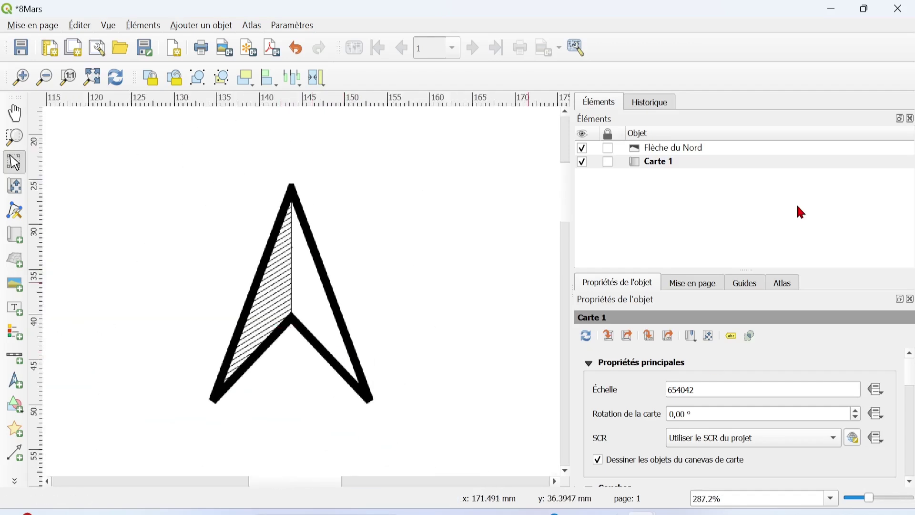
pyautogui.click(294, 255)
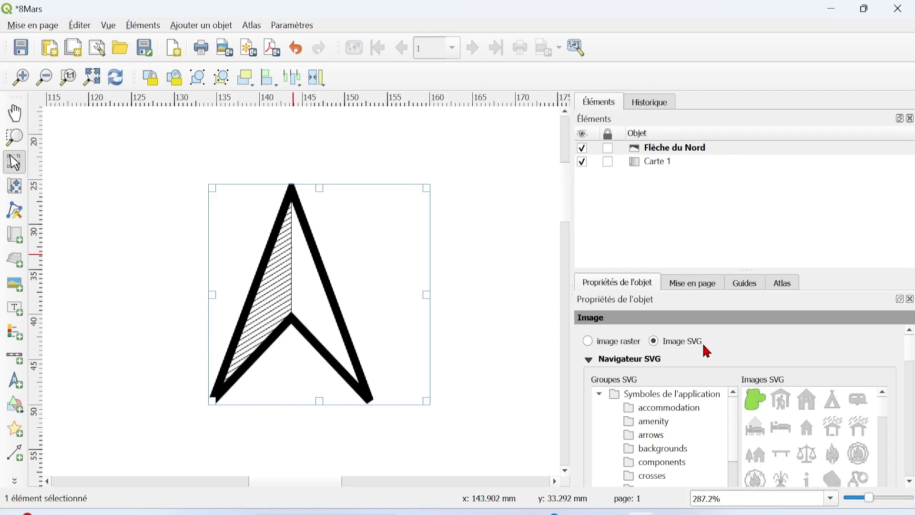
pyautogui.click(649, 439)
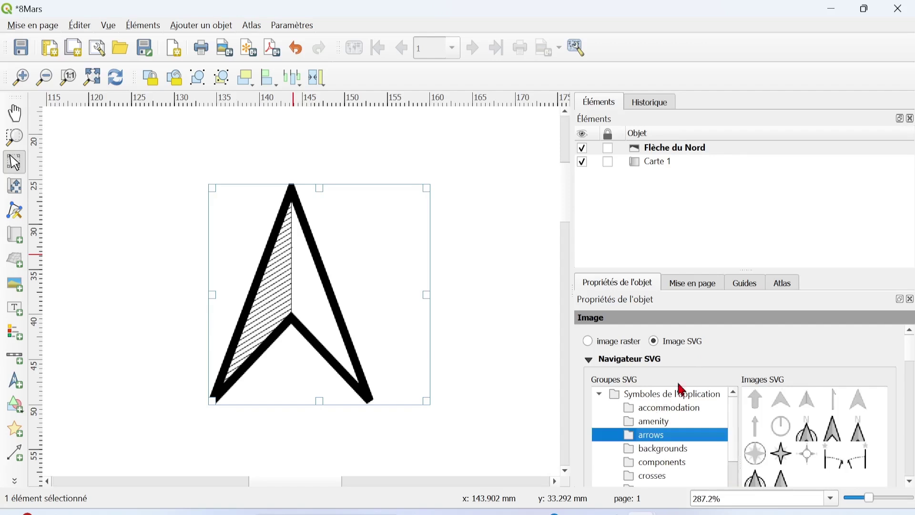
pyautogui.moveTo(747, 273); pyautogui.dragTo(746, 177)
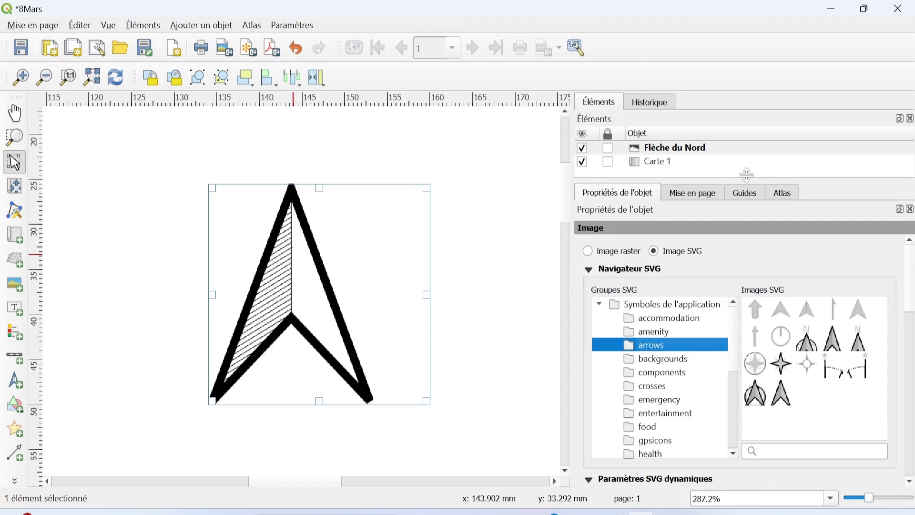
pyautogui.click(649, 361)
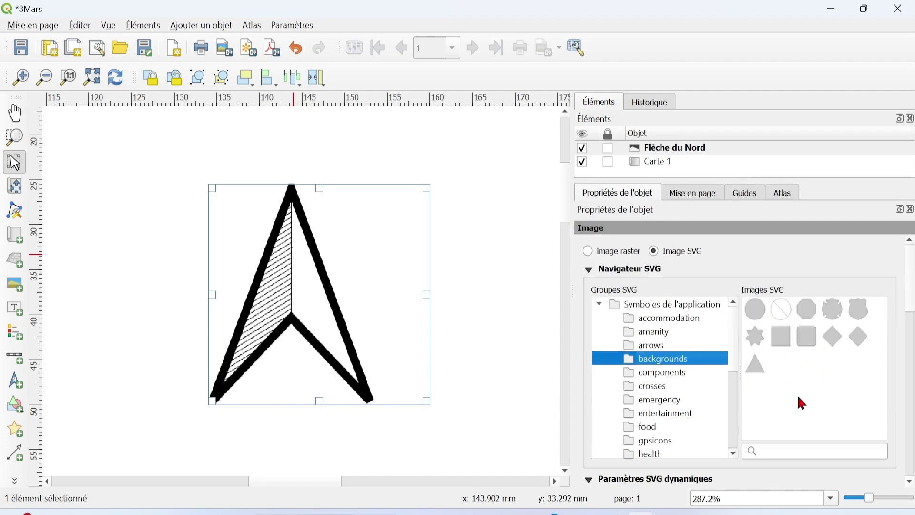
pyautogui.scroll(-5, 684, 392)
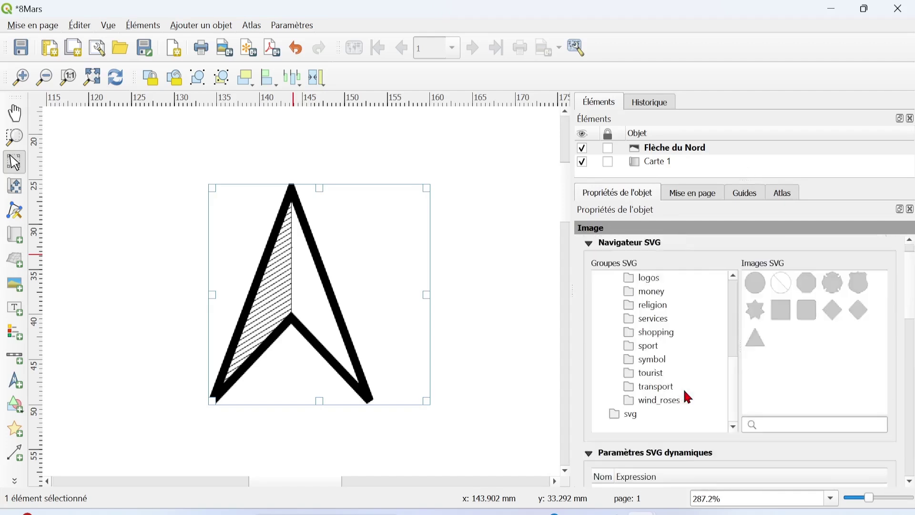
pyautogui.scroll(5, 688, 397)
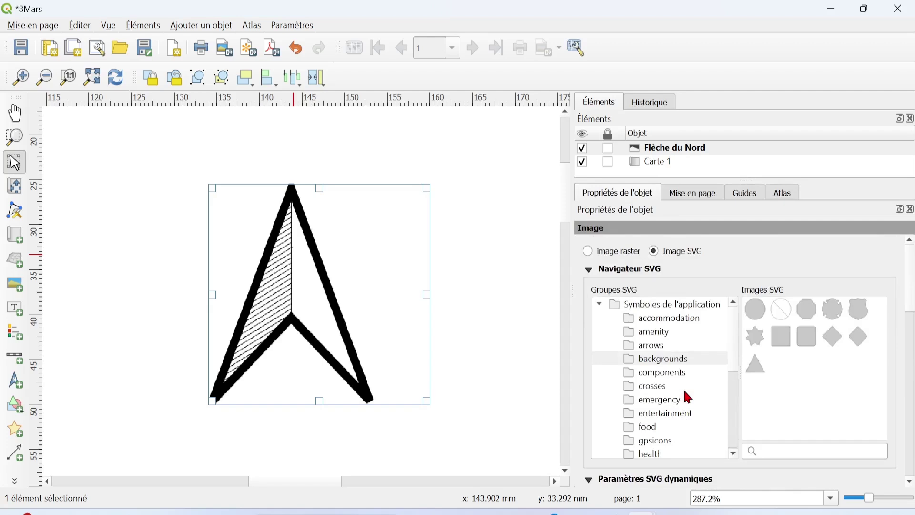
pyautogui.click(652, 353)
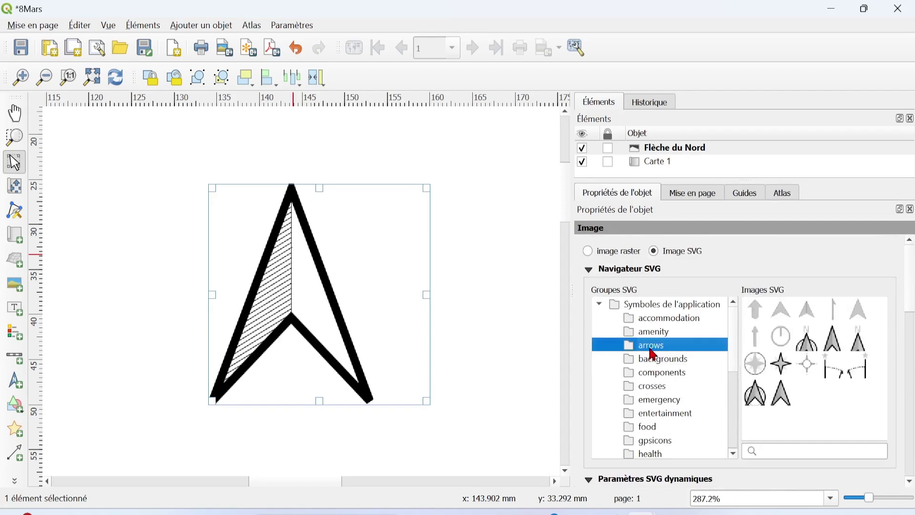
# Try several symbols from the arrows group and apply the circled one, NorthArrow_02.svg, to the north arrow.
pyautogui.click(859, 346)
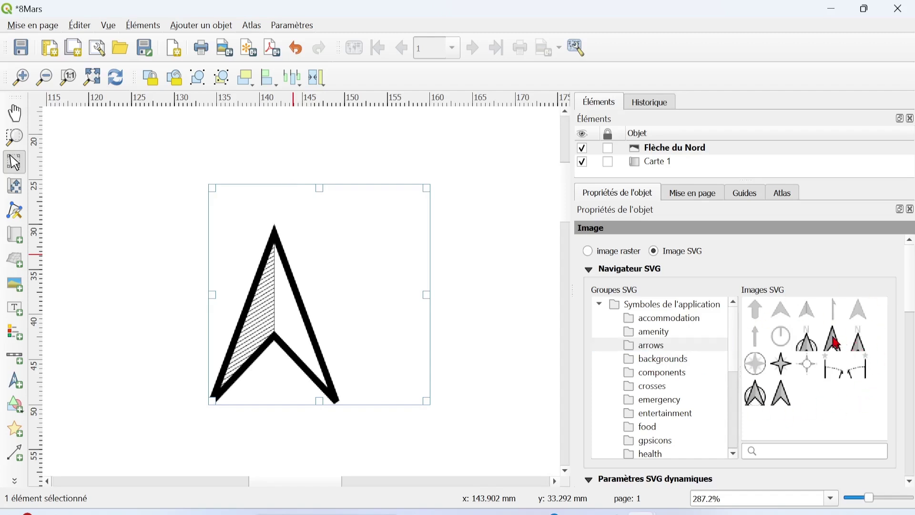
pyautogui.click(837, 342)
pyautogui.click(809, 347)
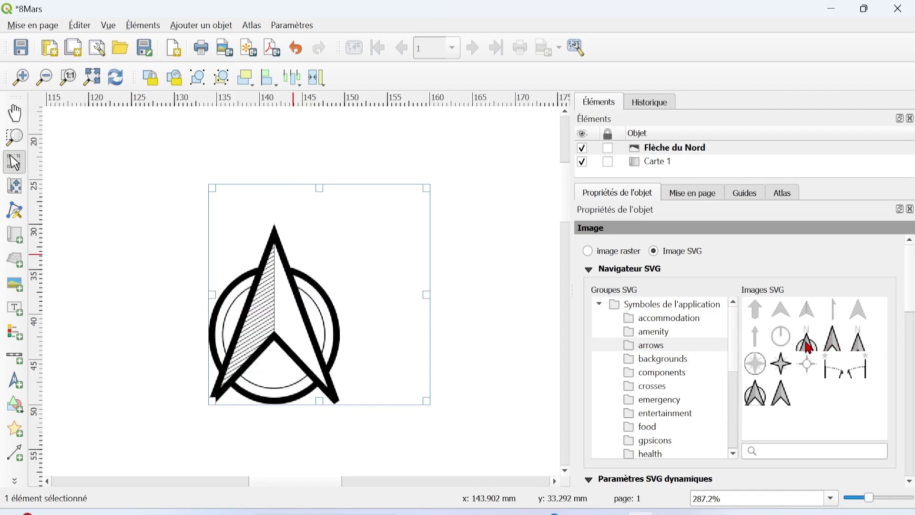
pyautogui.click(860, 351)
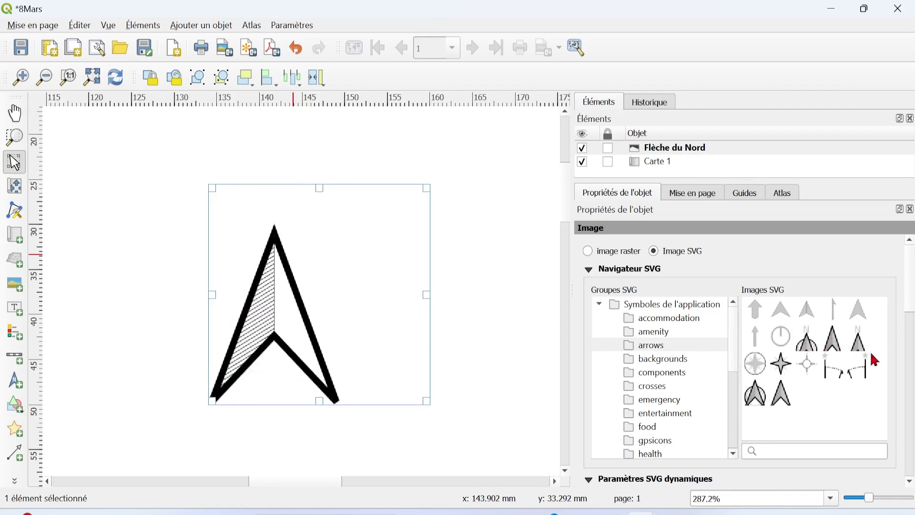
pyautogui.click(834, 343)
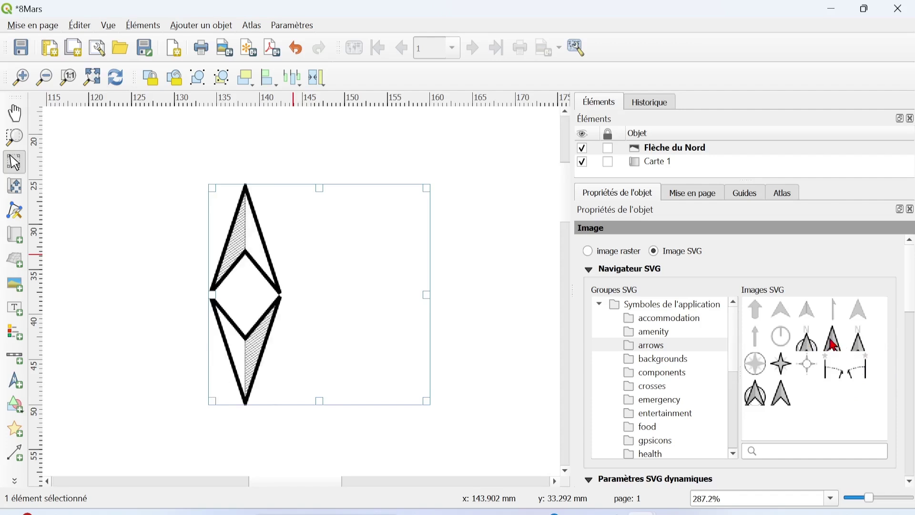
pyautogui.click(809, 348)
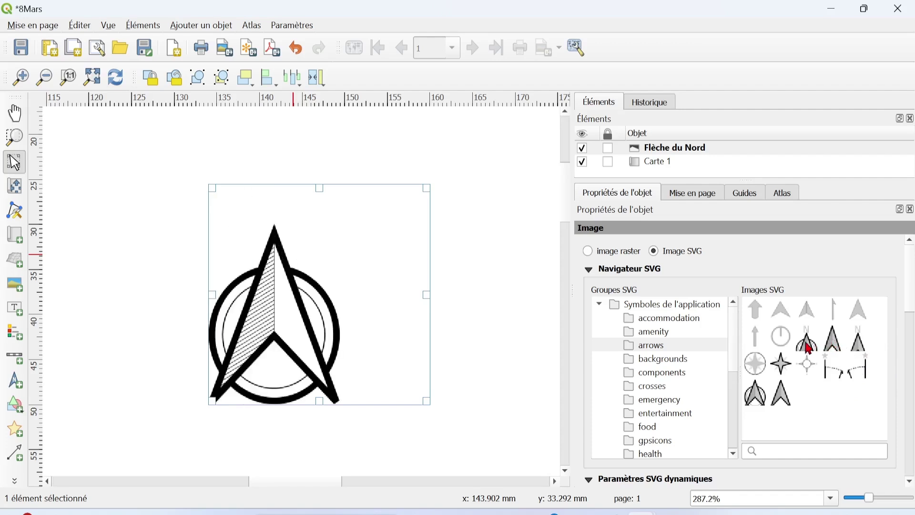
# Try black as the north arrow's SVG fill colour, and settle on grey from the recent colours.
pyautogui.scroll(-3, 761, 260)
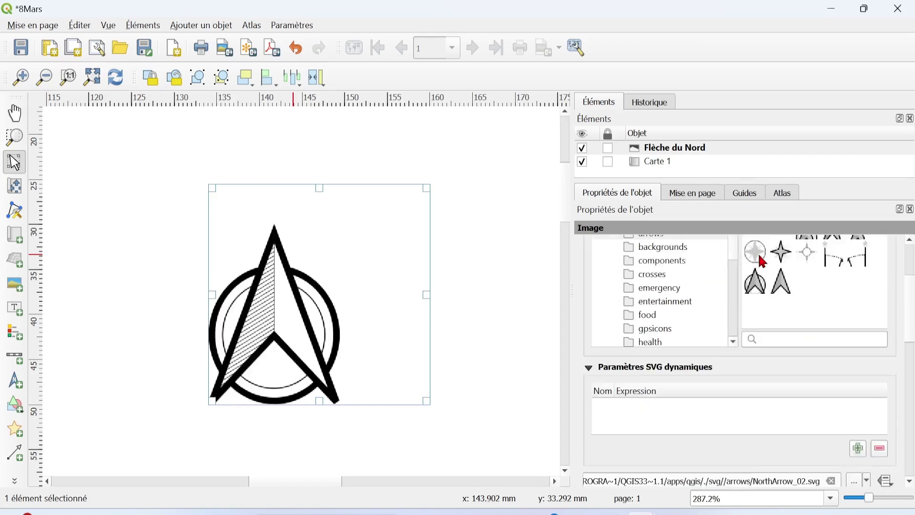
pyautogui.scroll(-2, 762, 259)
pyautogui.scroll(-3, 728, 377)
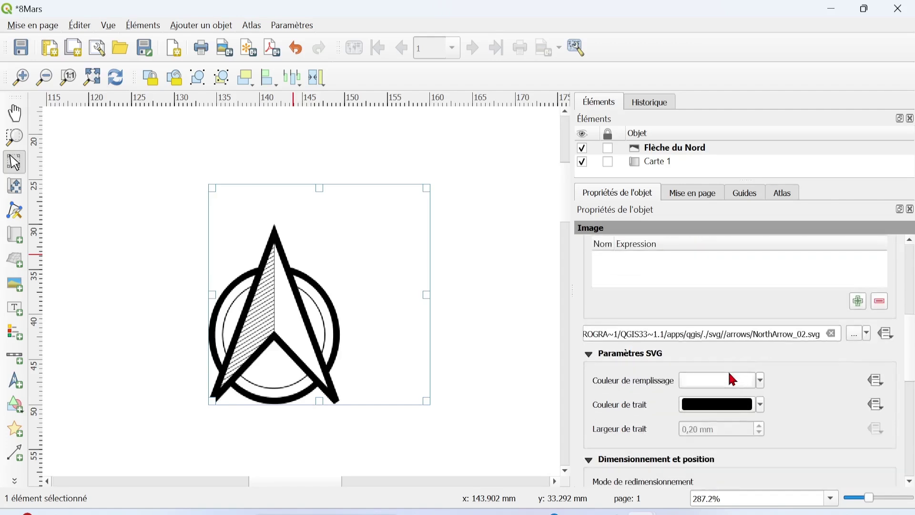
pyautogui.click(798, 332)
pyautogui.scroll(-3, 782, 374)
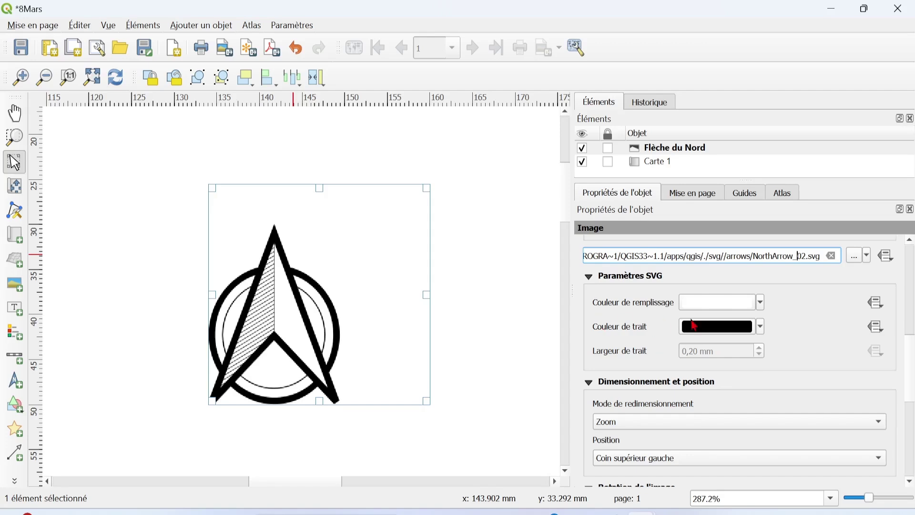
pyautogui.click(762, 304)
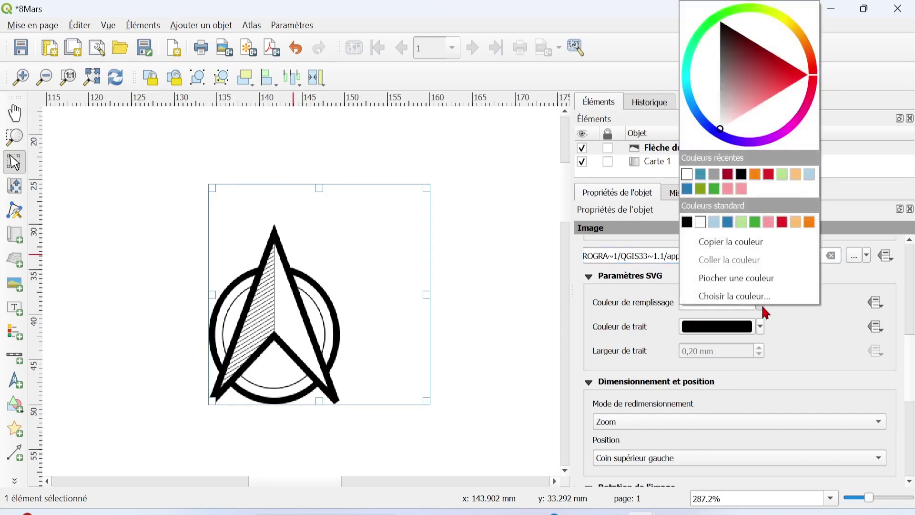
pyautogui.click(742, 175)
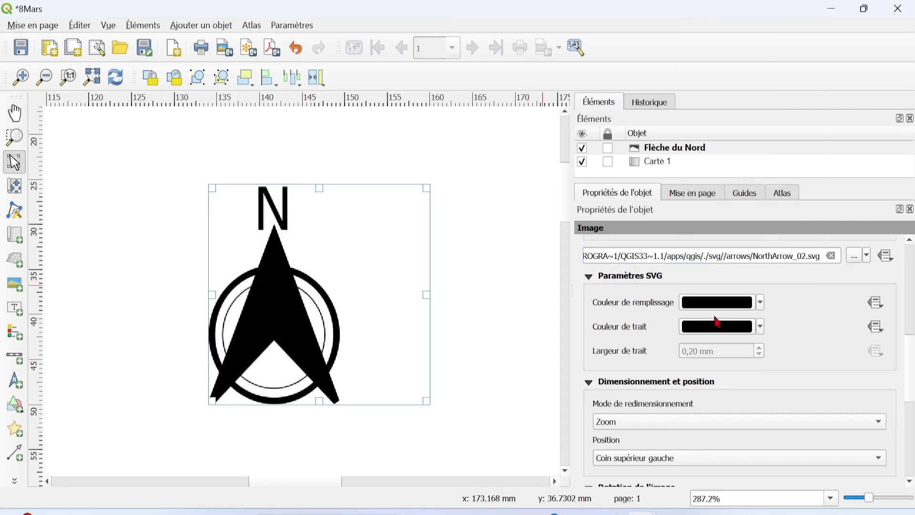
pyautogui.click(761, 303)
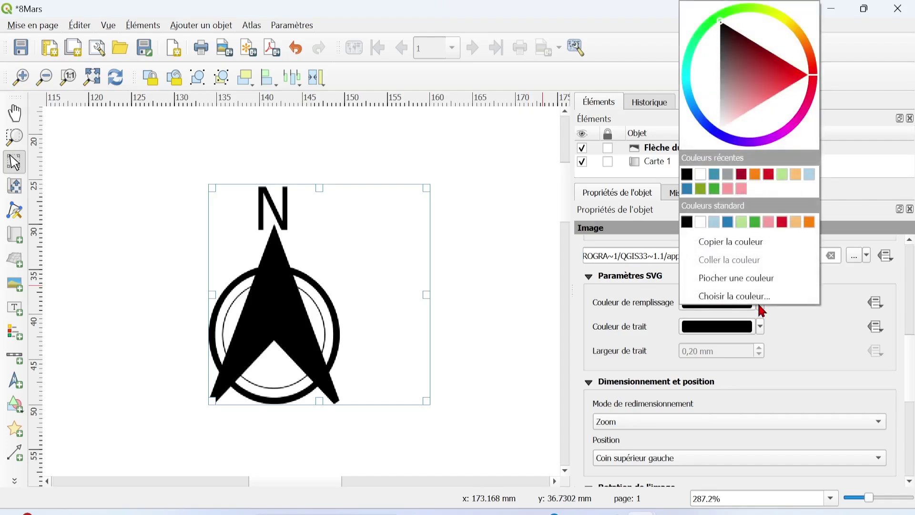
pyautogui.click(728, 174)
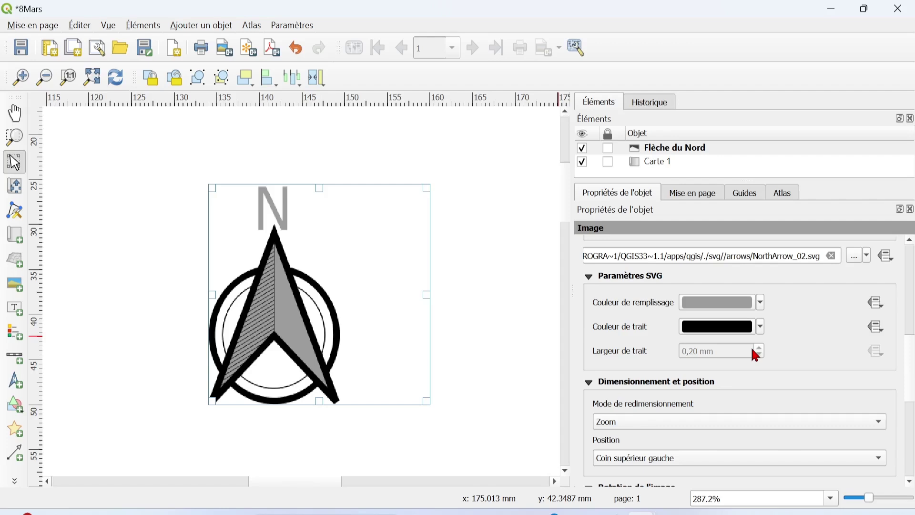
# Set the position of the north arrow image within its frame to Centré.
pyautogui.scroll(-2, 799, 330)
pyautogui.click(642, 404)
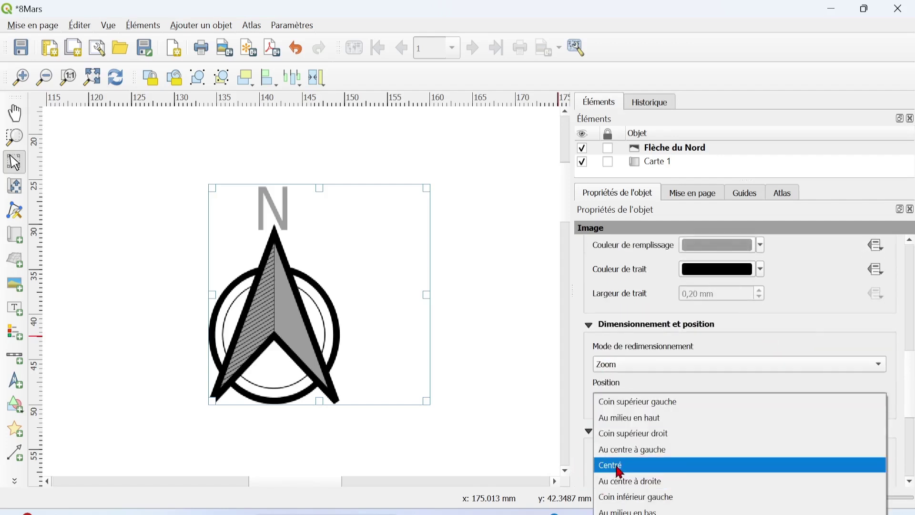
pyautogui.click(619, 466)
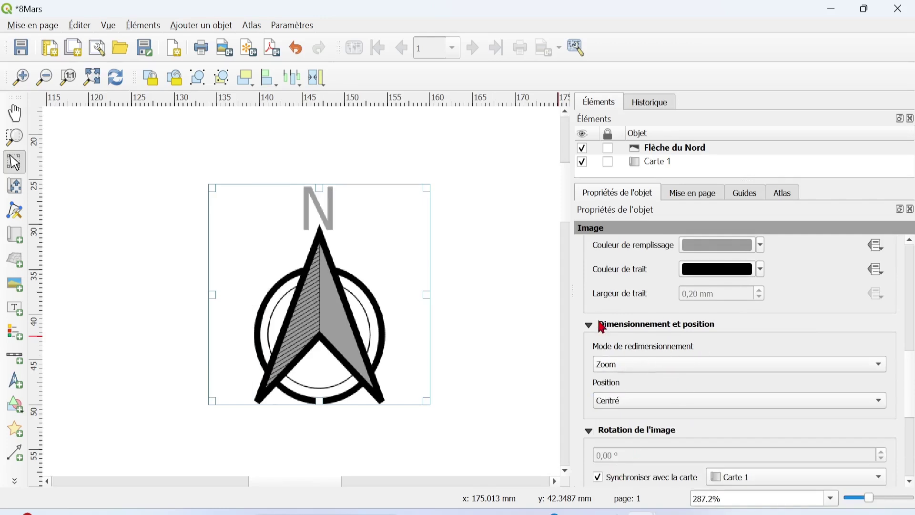
# Shrink the north arrow's frame from its upper-right corner to about 20 by 17 mm and deselect it.
pyautogui.moveTo(427, 185); pyautogui.dragTo(373, 264)
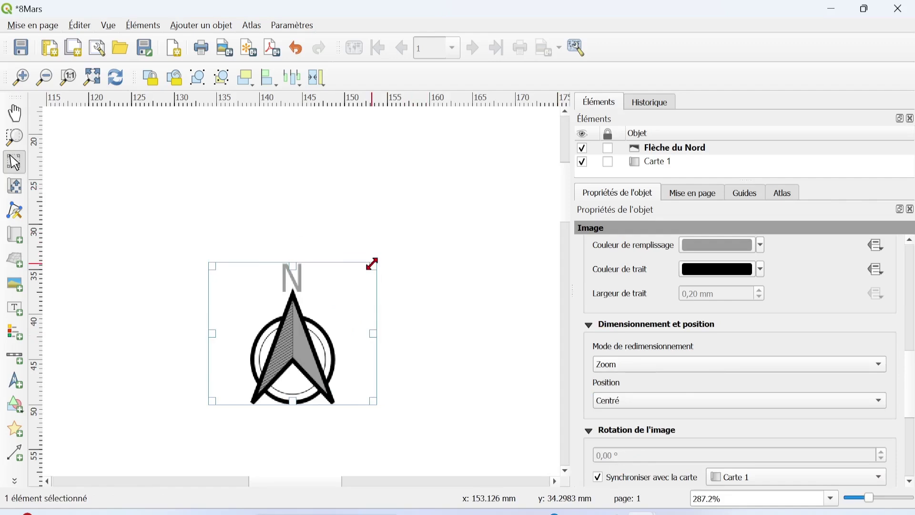
pyautogui.scroll(-5, 354, 286)
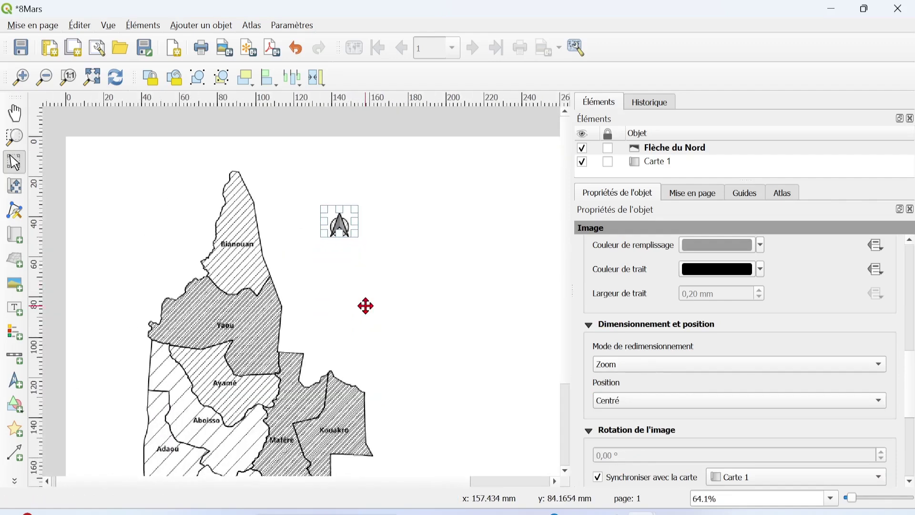
pyautogui.click(358, 171)
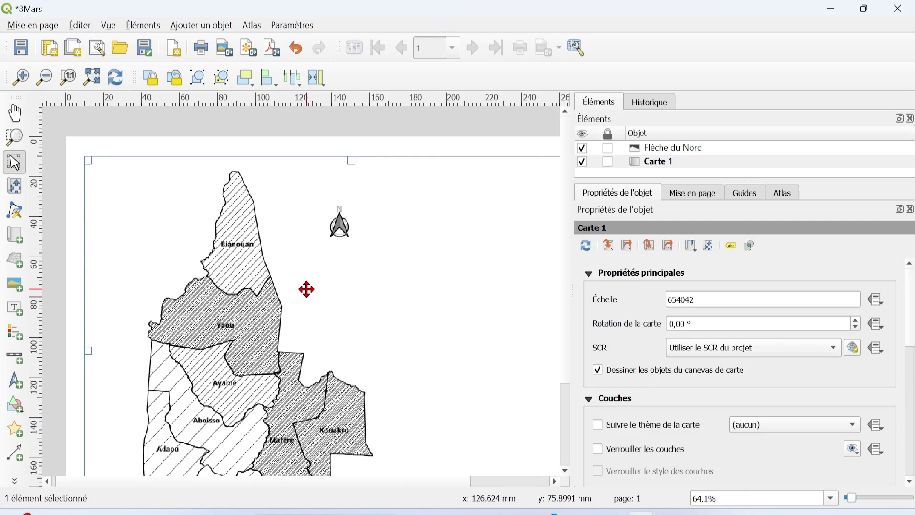
# Add a text label about 106 mm wide and 23 mm high to the right of the north arrow.
pyautogui.click(206, 28)
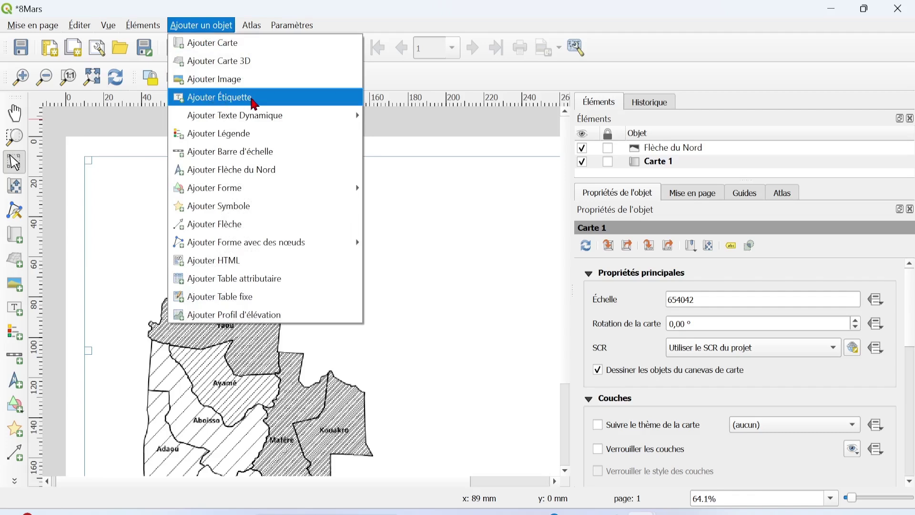
pyautogui.click(254, 100)
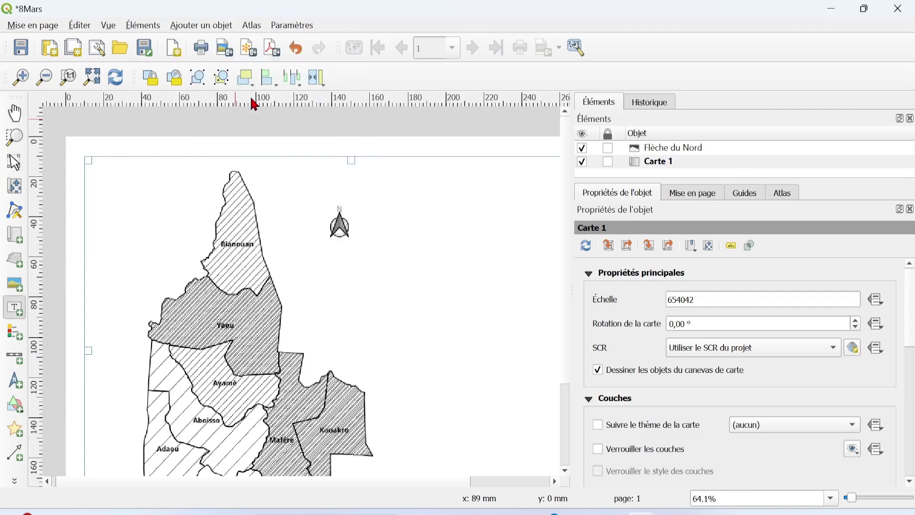
pyautogui.moveTo(359, 177); pyautogui.dragTo(558, 220)
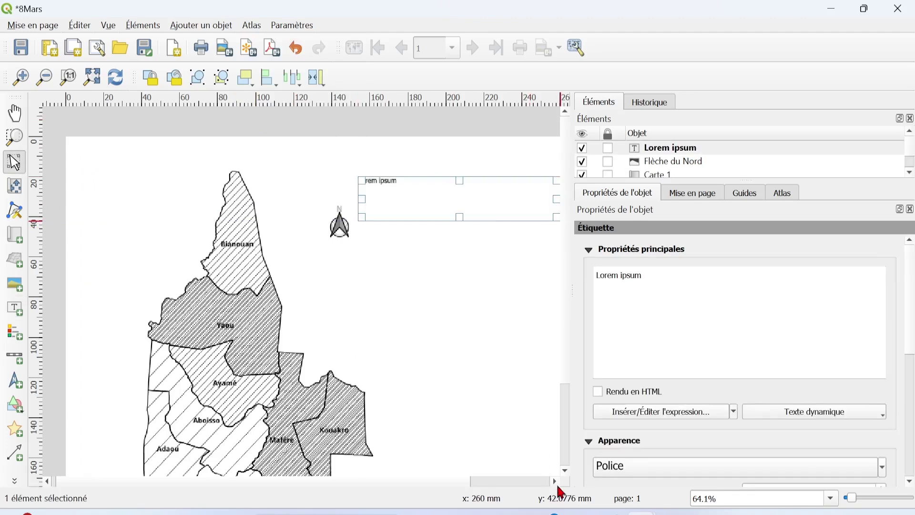
pyautogui.click(556, 482)
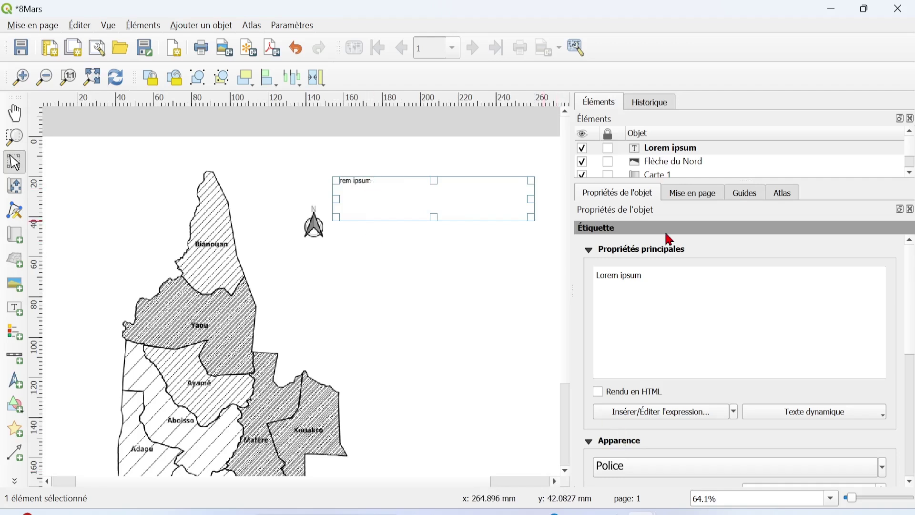
# Replace the label's placeholder text with "TAUX DE MASCULINITE DU DEPARTEMENT D'ABOISSO".
pyautogui.moveTo(656, 276); pyautogui.dragTo(597, 276)
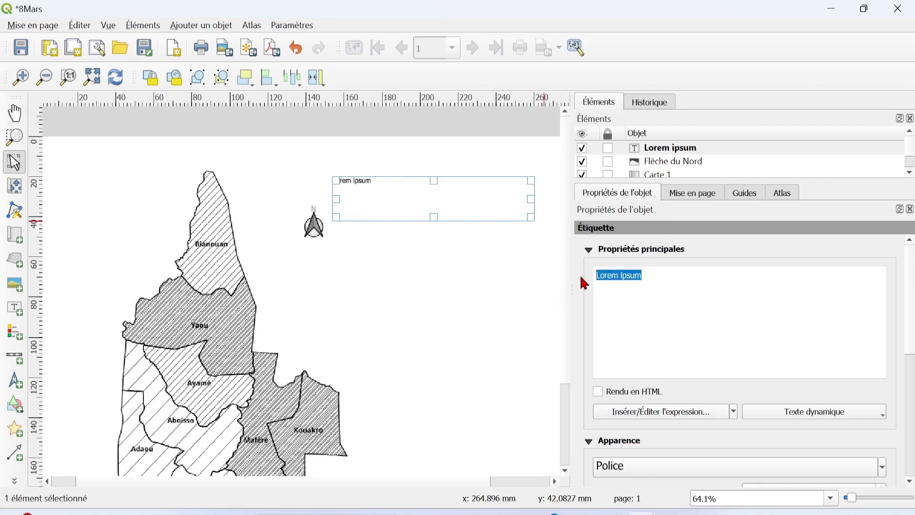
pyautogui.write('TAUX DE')
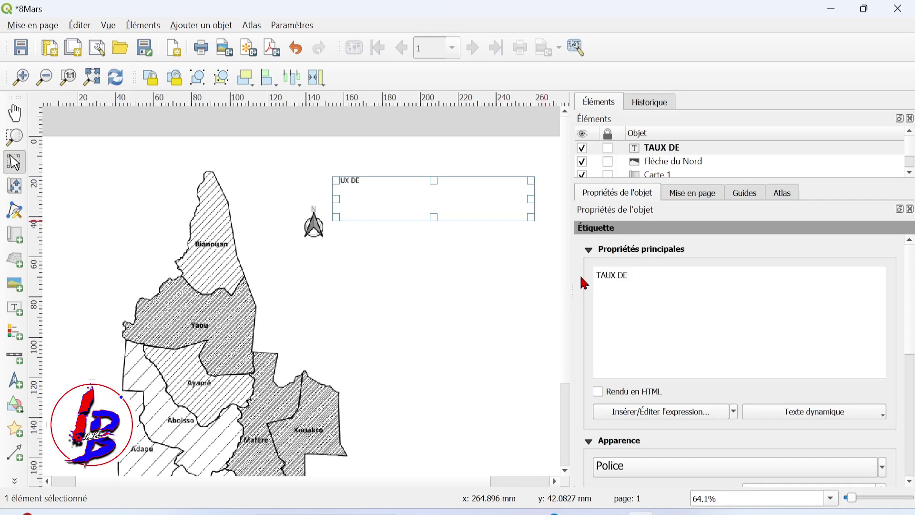
pyautogui.write(' MASCU')
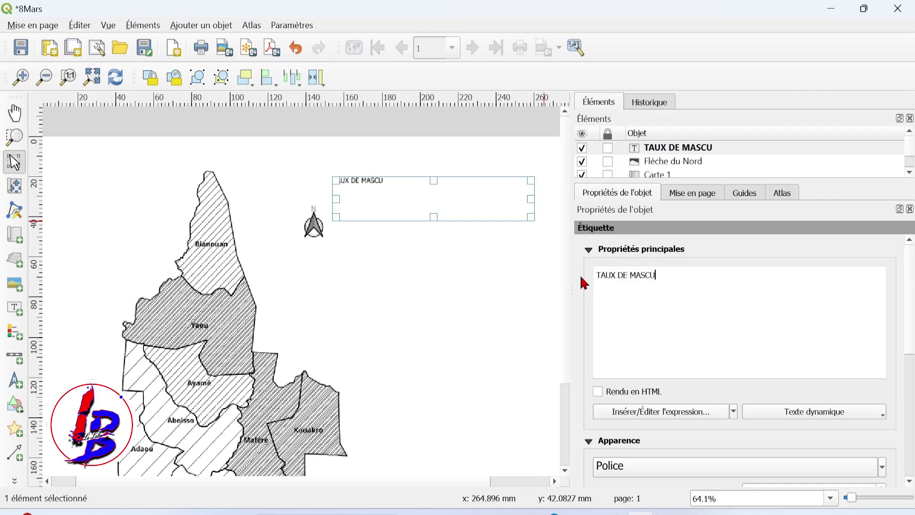
pyautogui.write('LINITE DE')
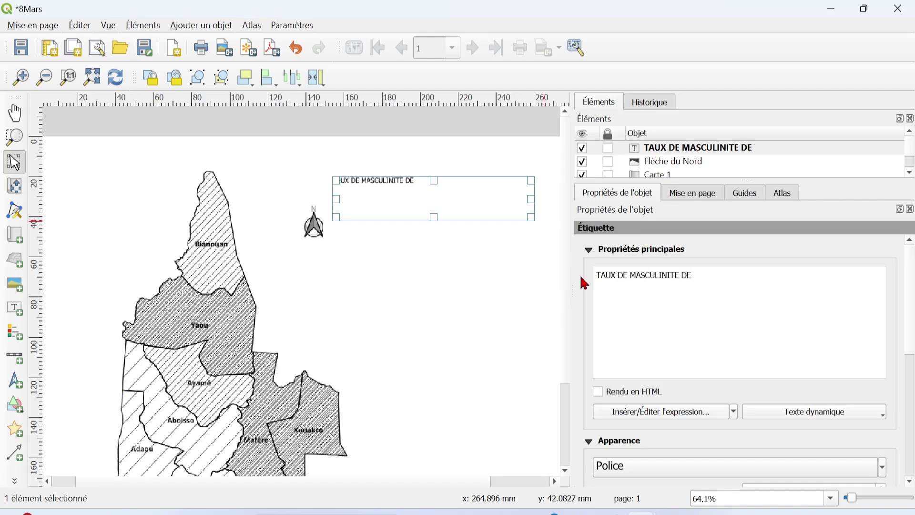
pyautogui.press('BackSpace')
pyautogui.write('U DEPARTEMENT ')
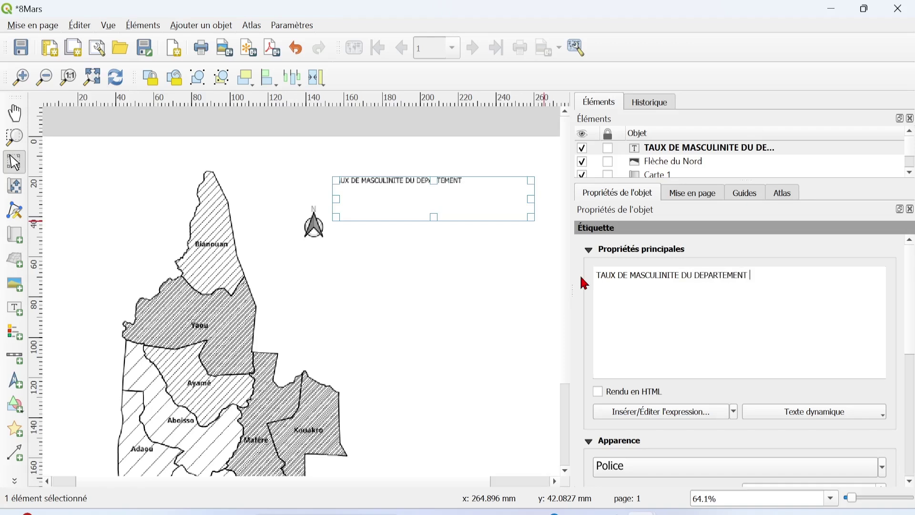
pyautogui.write("D'ABOISSO")
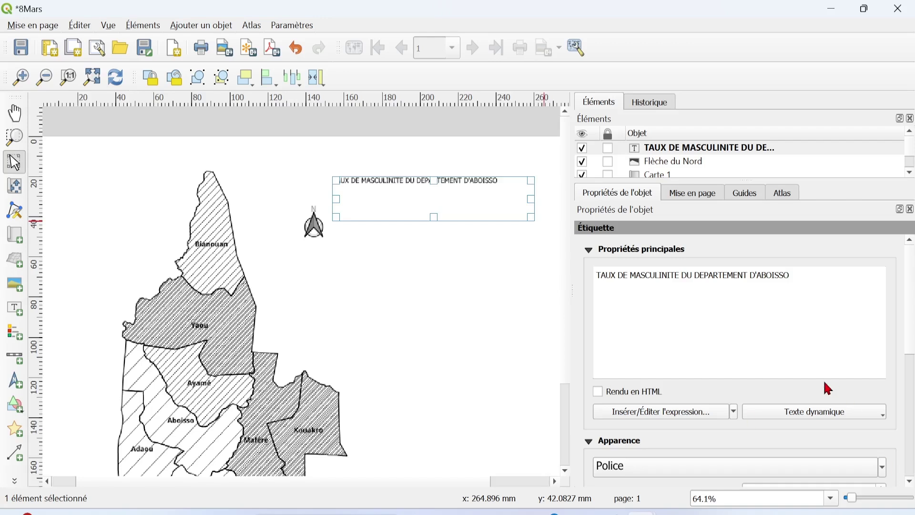
# Set the title label's font to Montserrat in the Black style.
pyautogui.scroll(-4, 827, 388)
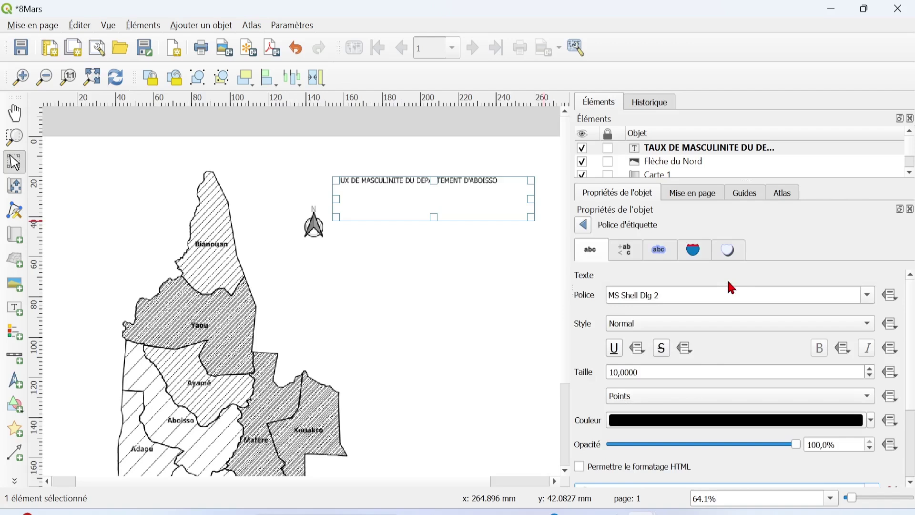
pyautogui.click(736, 295)
pyautogui.click(869, 295)
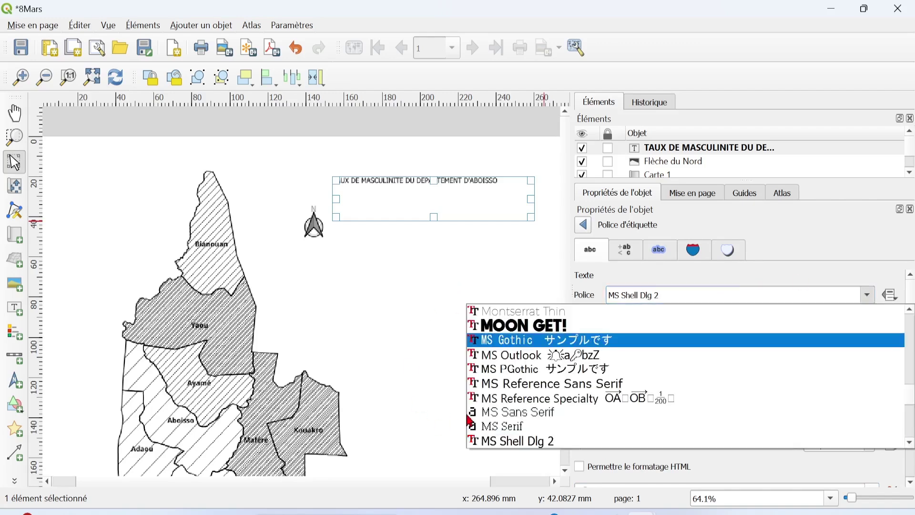
pyautogui.scroll(6, 564, 372)
pyautogui.scroll(4, 565, 371)
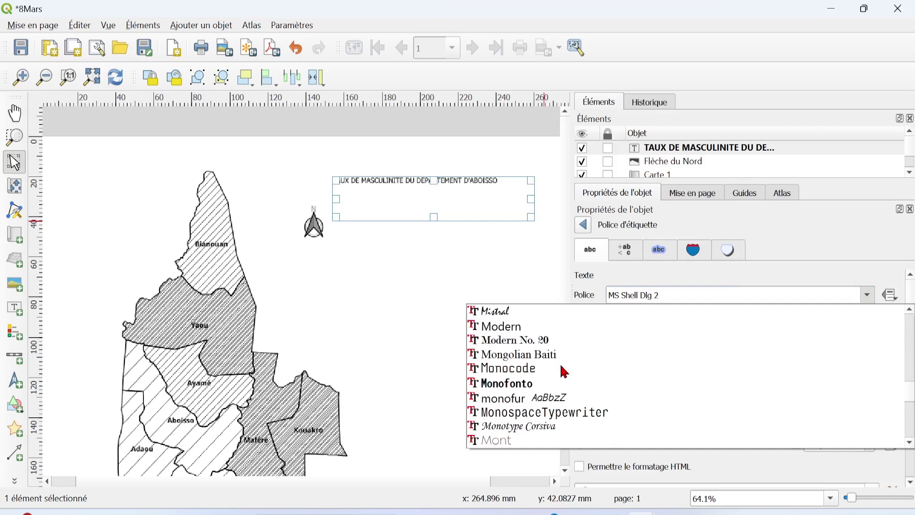
pyautogui.scroll(-1, 564, 372)
pyautogui.scroll(-1, 564, 371)
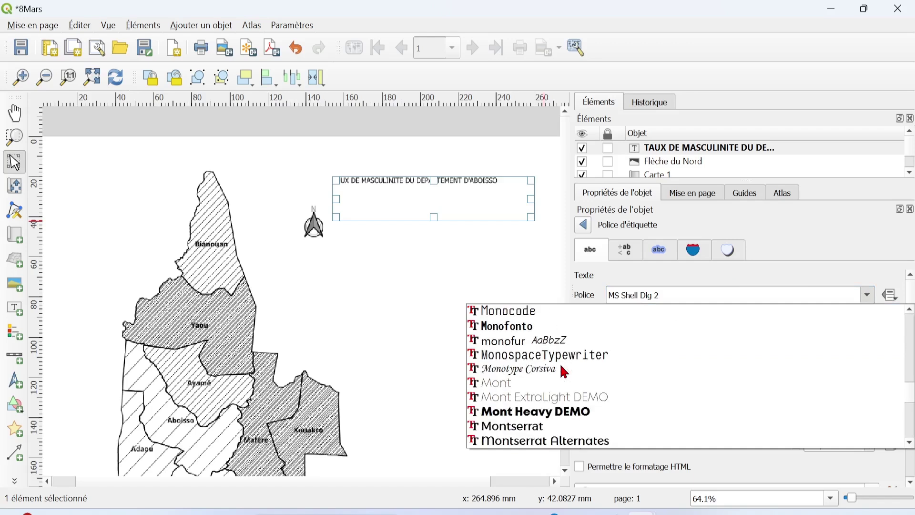
pyautogui.scroll(-1, 564, 372)
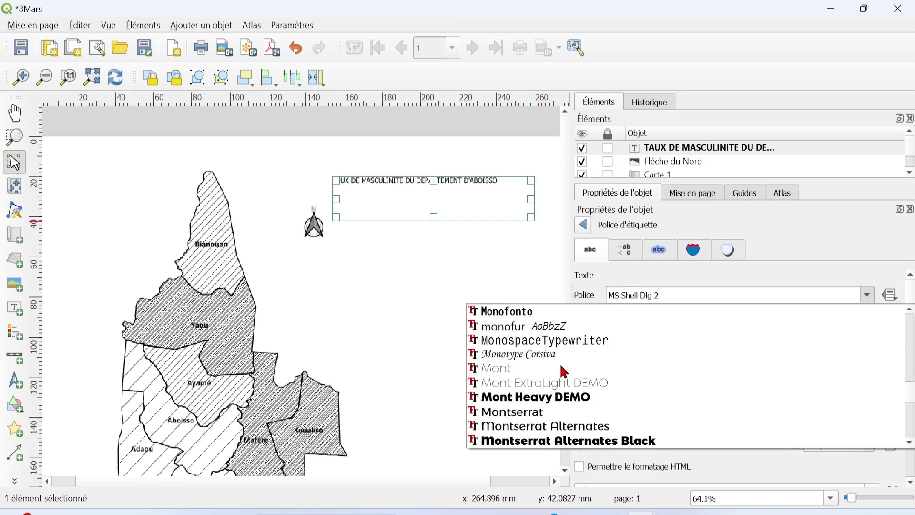
pyautogui.click(523, 412)
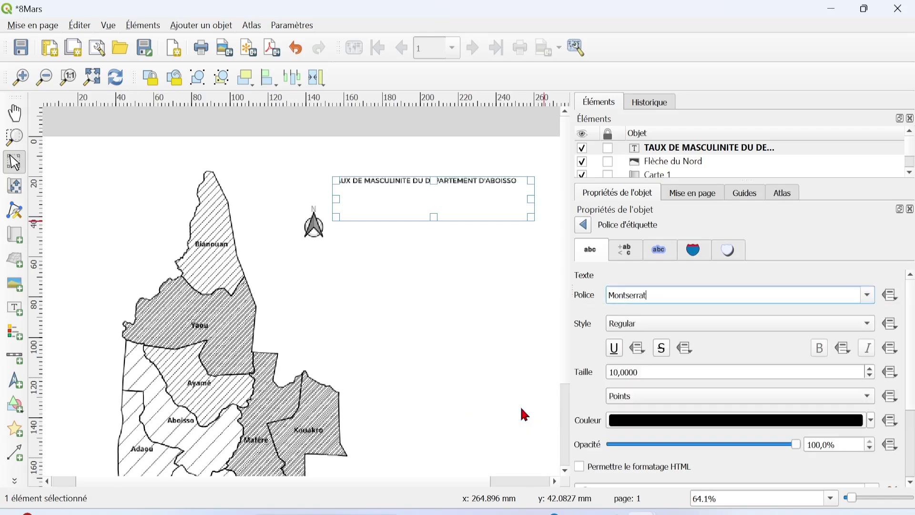
pyautogui.click(646, 324)
pyautogui.click(628, 358)
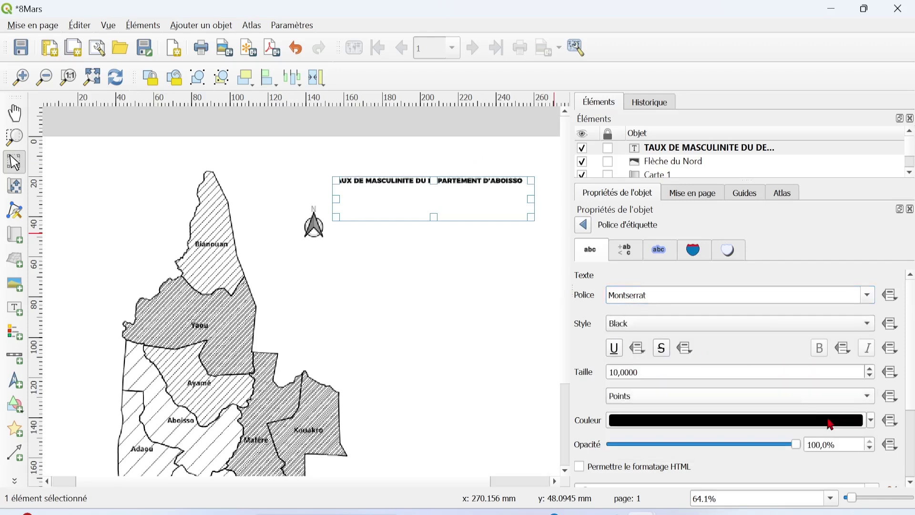
# Switch underlining of the title text on and off again.
pyautogui.scroll(-5, 914, 368)
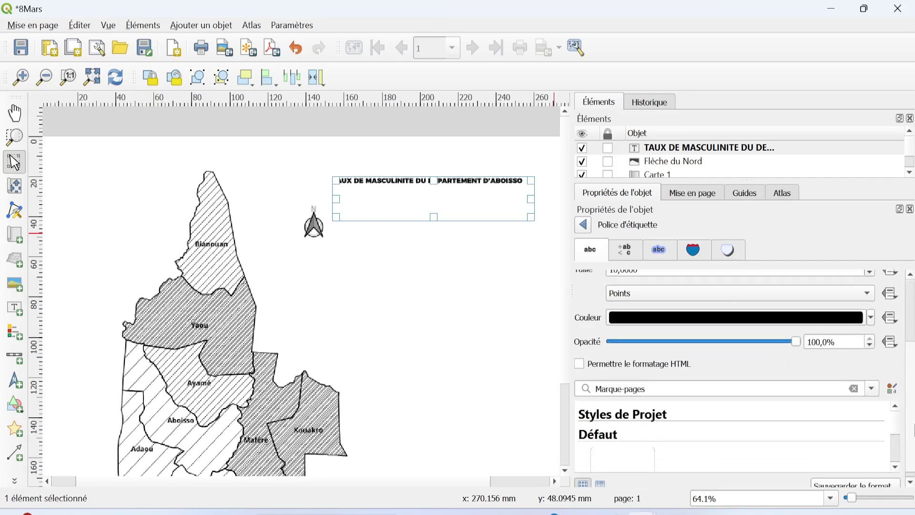
pyautogui.scroll(5, 913, 369)
pyautogui.scroll(-5, 914, 375)
pyautogui.scroll(6, 913, 334)
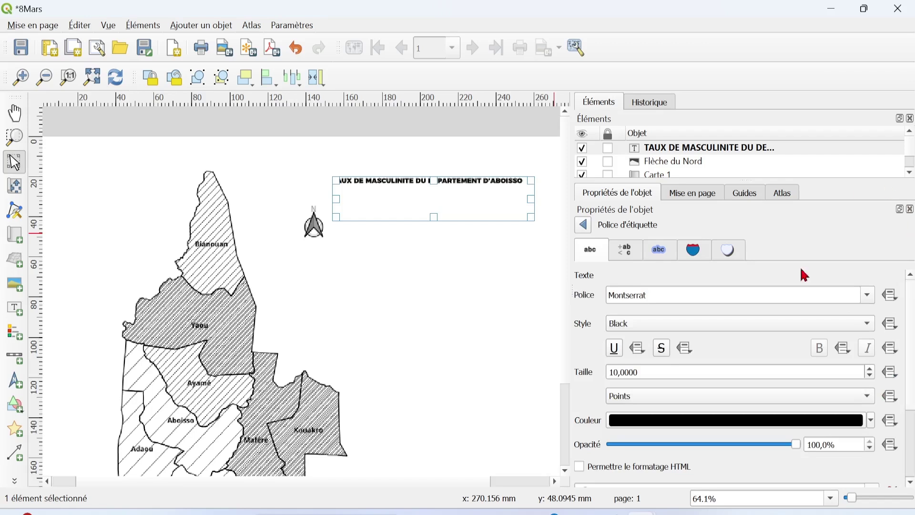
pyautogui.click(616, 350)
pyautogui.click(616, 350)
pyautogui.scroll(-3, 603, 398)
pyautogui.scroll(3, 673, 409)
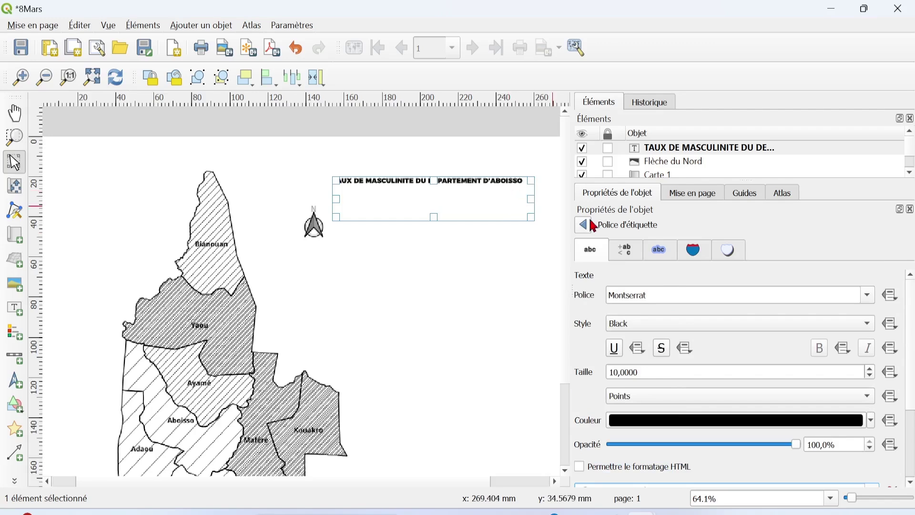
# Try the Tout en minuscules case on the title text and settle on Tout en majuscules.
pyautogui.scroll(4, 515, 199)
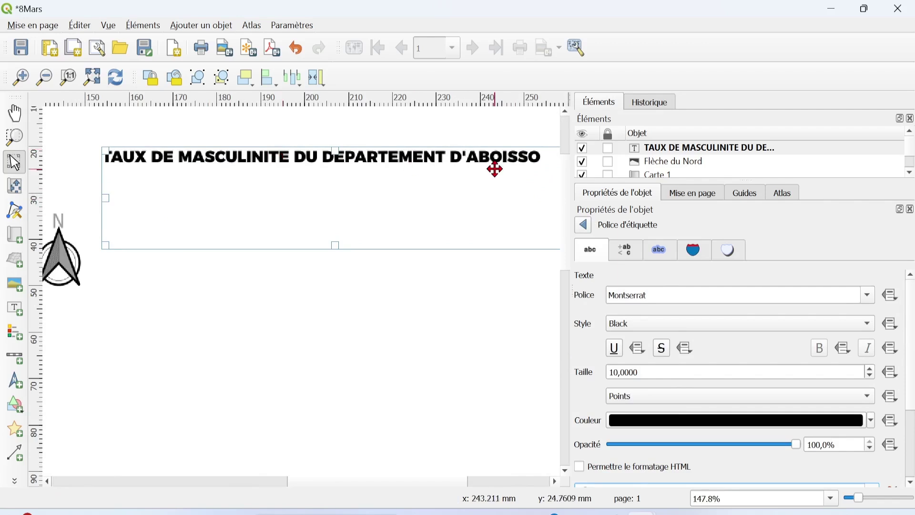
pyautogui.click(628, 252)
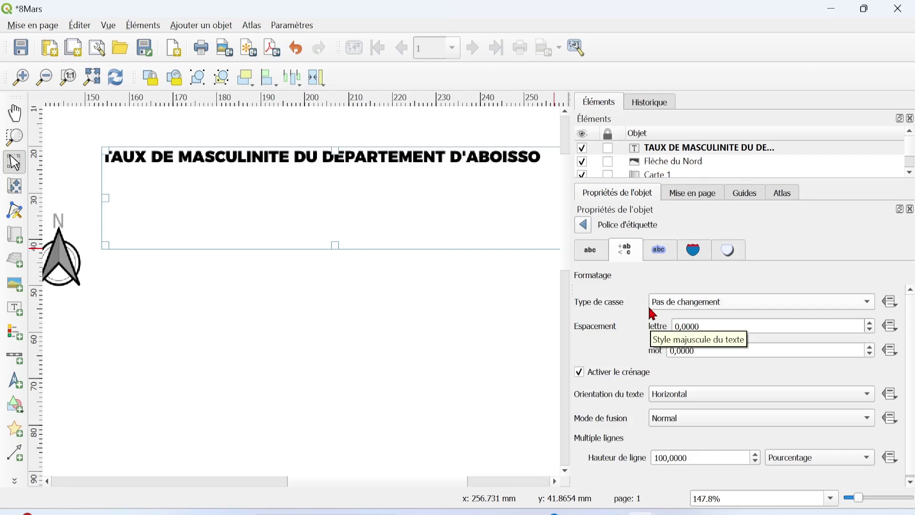
pyautogui.click(674, 311)
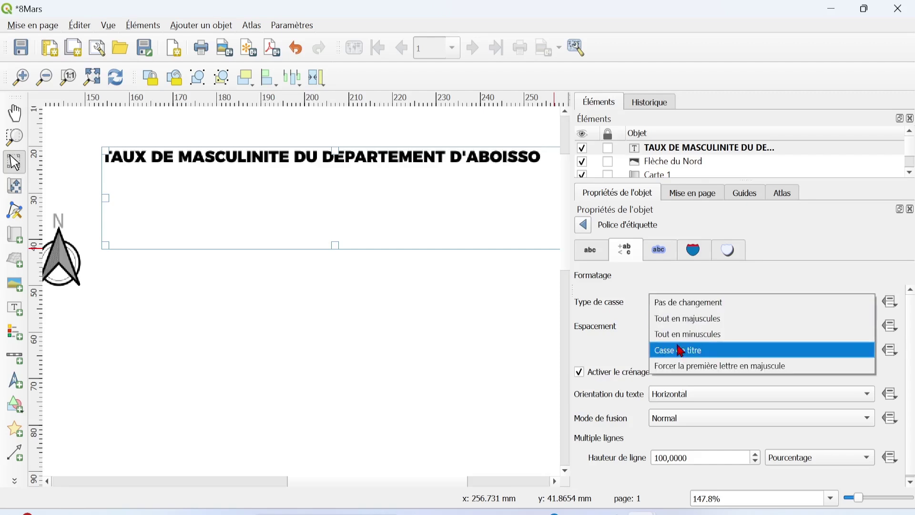
pyautogui.click(681, 335)
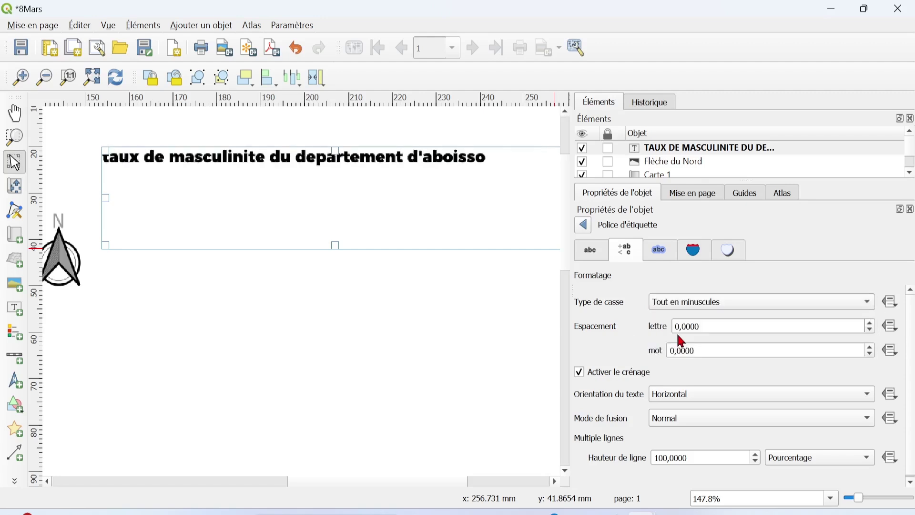
pyautogui.click(692, 307)
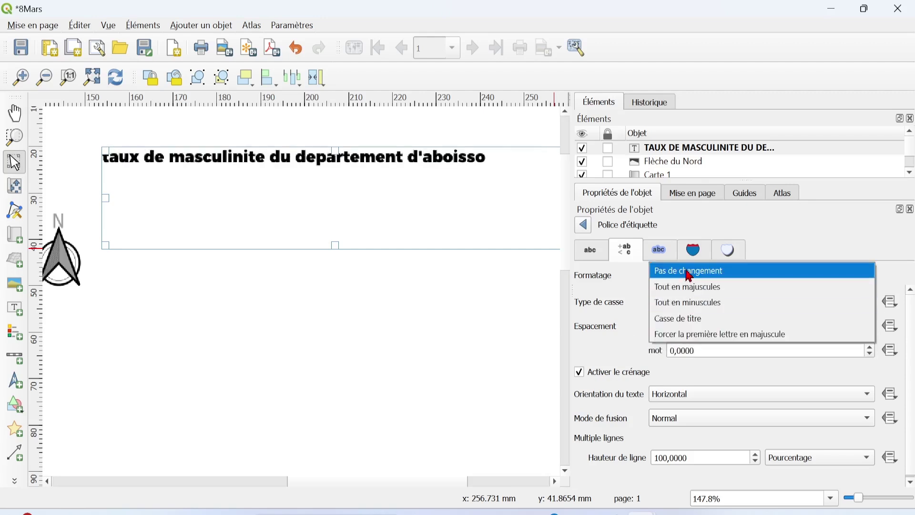
pyautogui.click(713, 289)
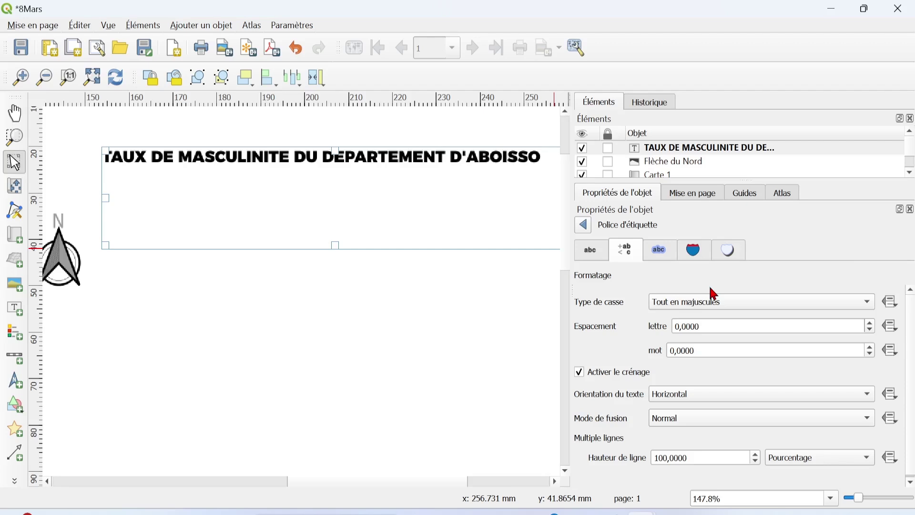
# Try a 1 mm white buffer around the title text and switch it off again.
pyautogui.click(660, 251)
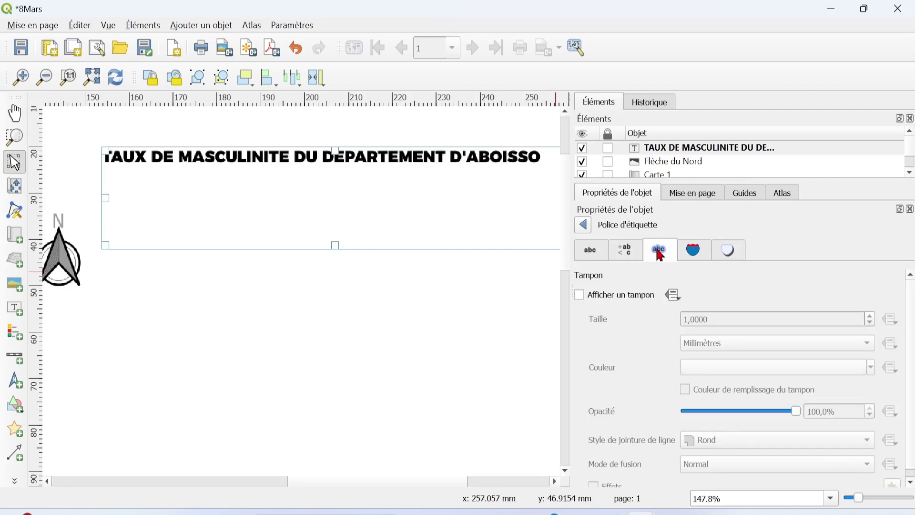
pyautogui.click(580, 296)
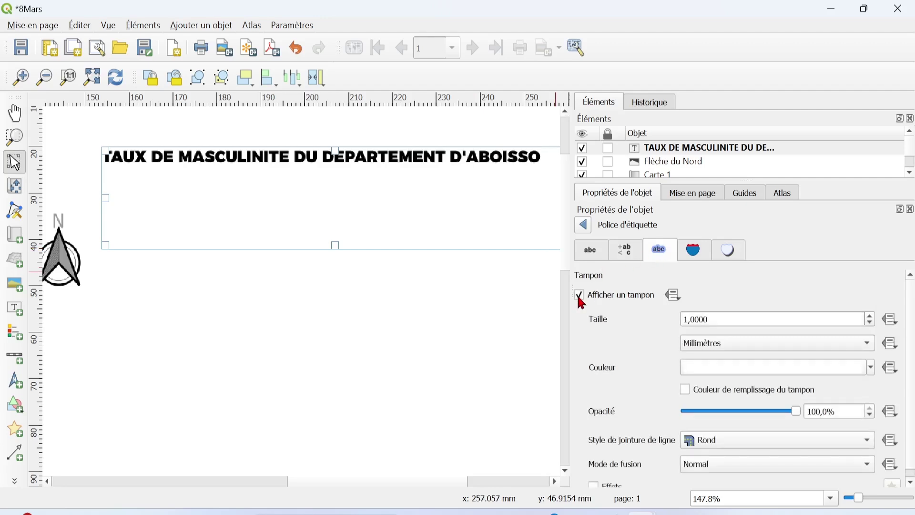
pyautogui.click(580, 297)
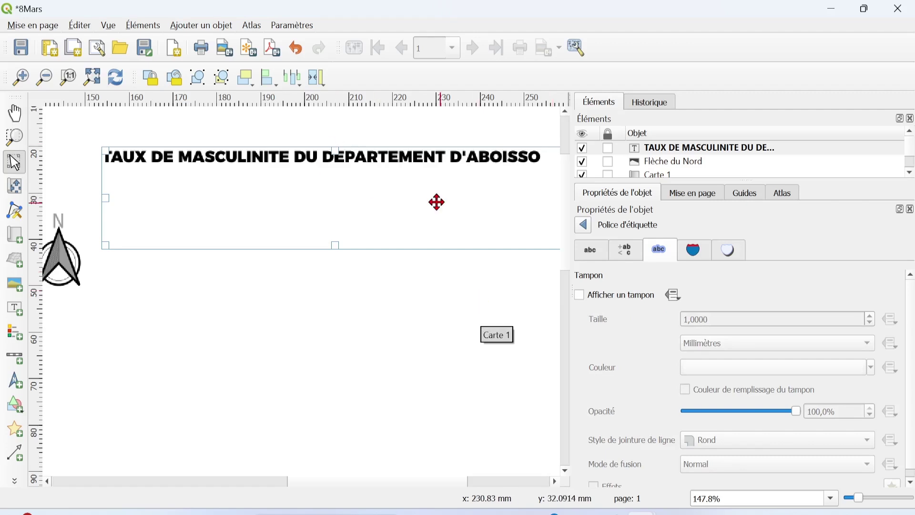
# Return to the label's main properties and set both its horizontal and vertical alignment to Centré.
pyautogui.click(591, 232)
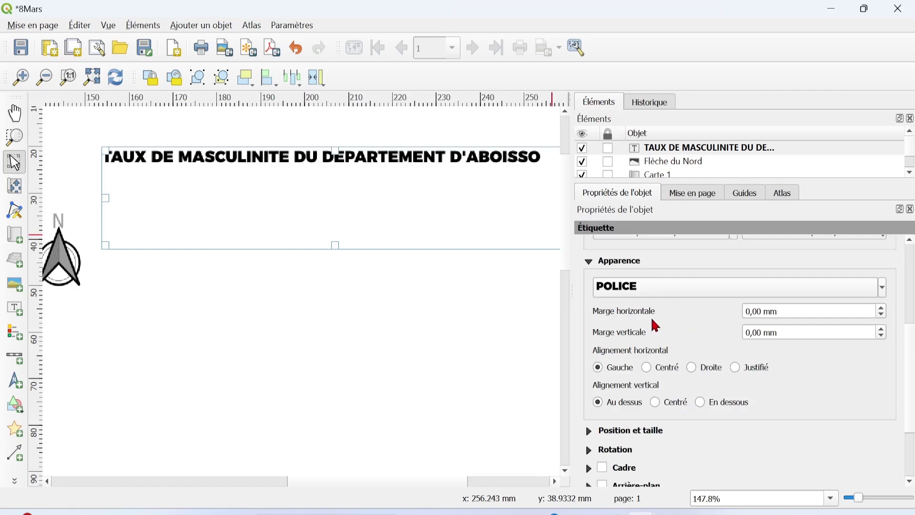
pyautogui.click(555, 482)
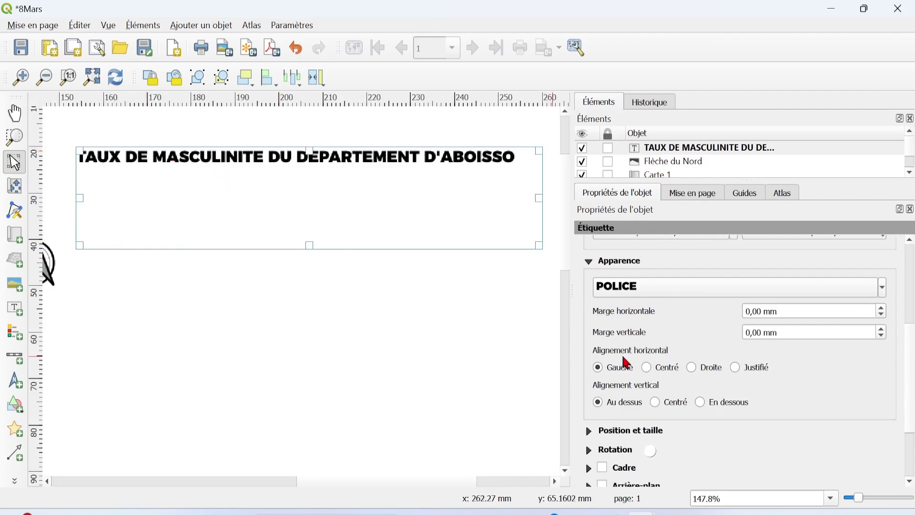
pyautogui.click(647, 368)
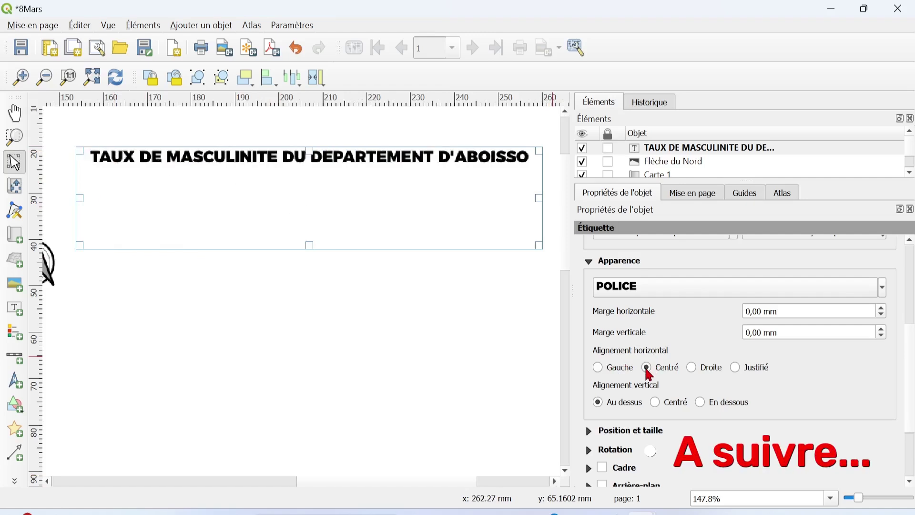
pyautogui.click(656, 402)
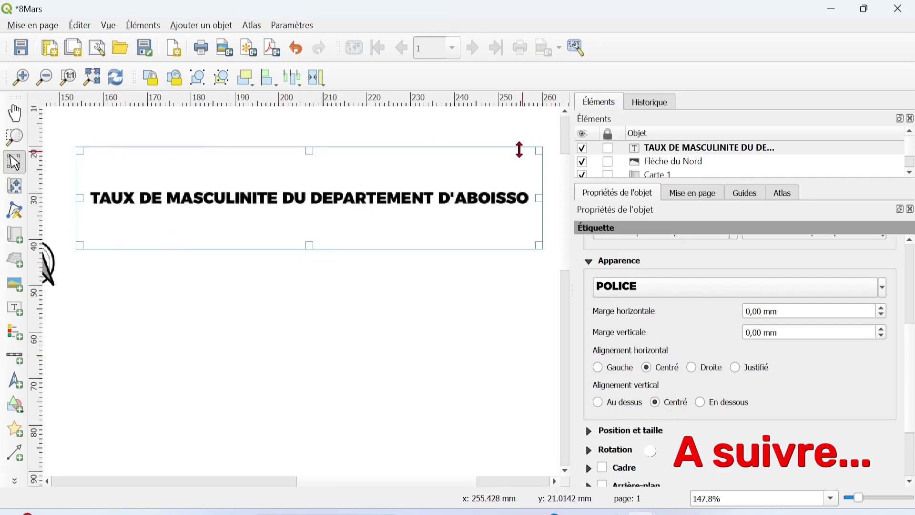
# Resize the title label to about 71 mm wide and 10 mm high so its text wraps onto two lines.
pyautogui.moveTo(300, 244); pyautogui.dragTo(313, 190)
pyautogui.moveTo(540, 170); pyautogui.dragTo(276, 178)
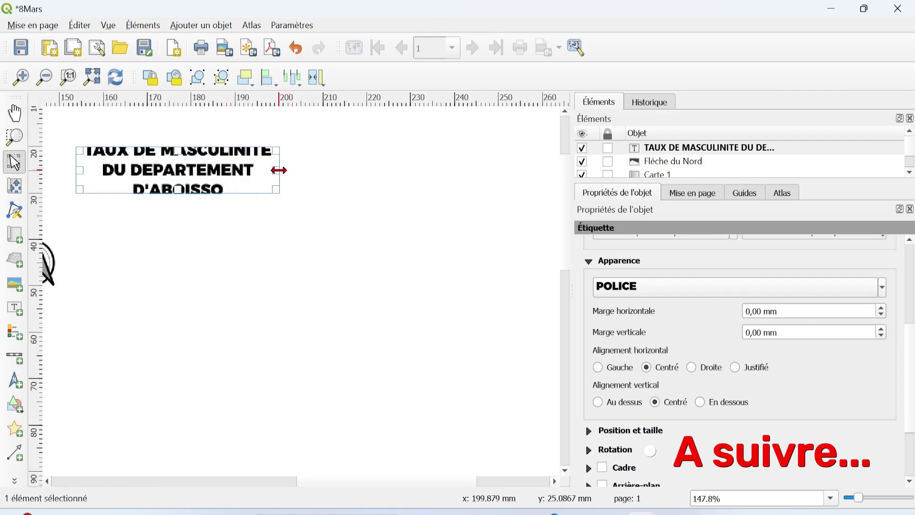
pyautogui.moveTo(279, 171); pyautogui.dragTo(389, 170)
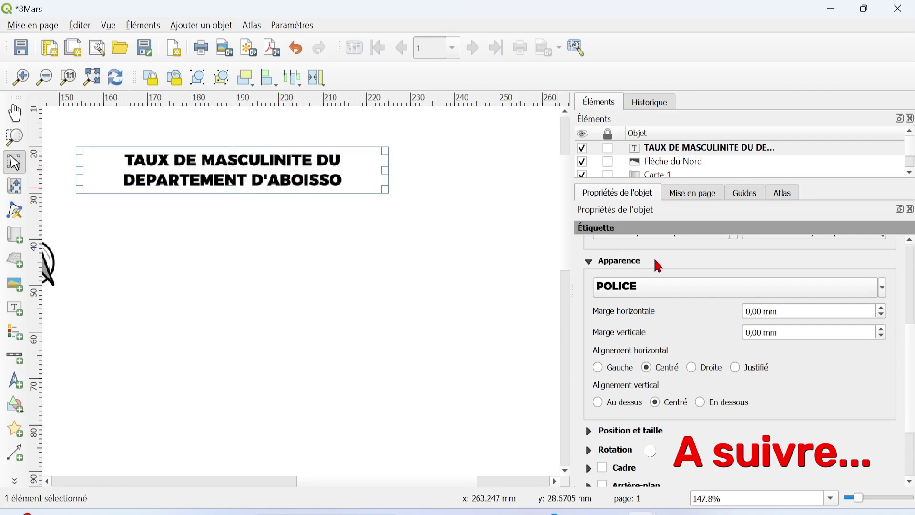
# Enable the frame around the title label and deselect the label.
pyautogui.scroll(-3, 692, 381)
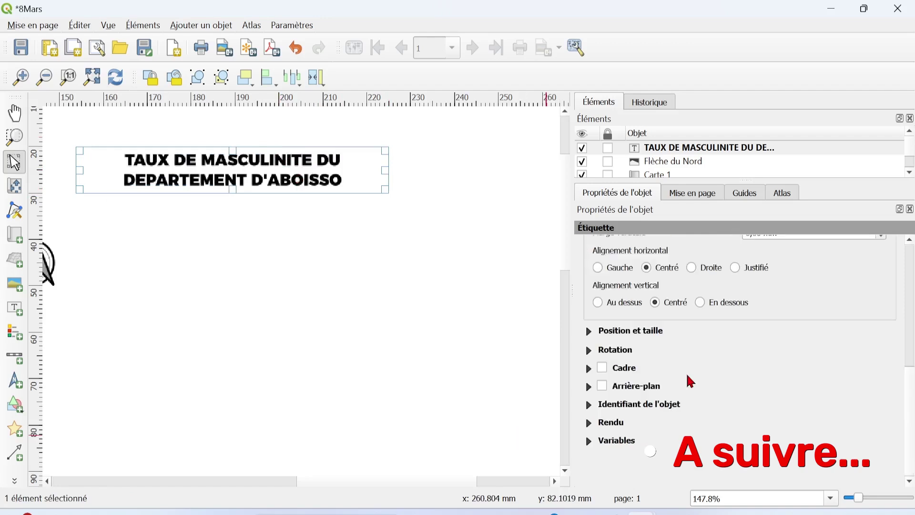
pyautogui.click(602, 367)
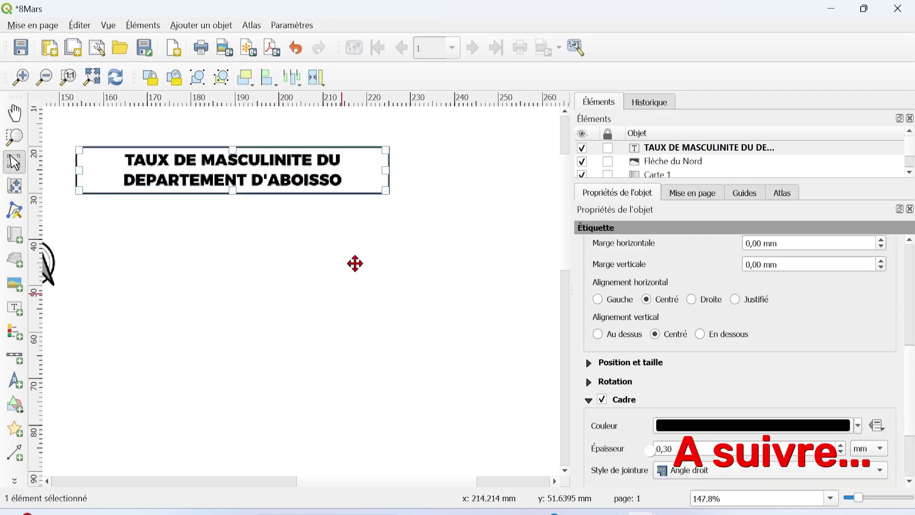
pyautogui.click(341, 293)
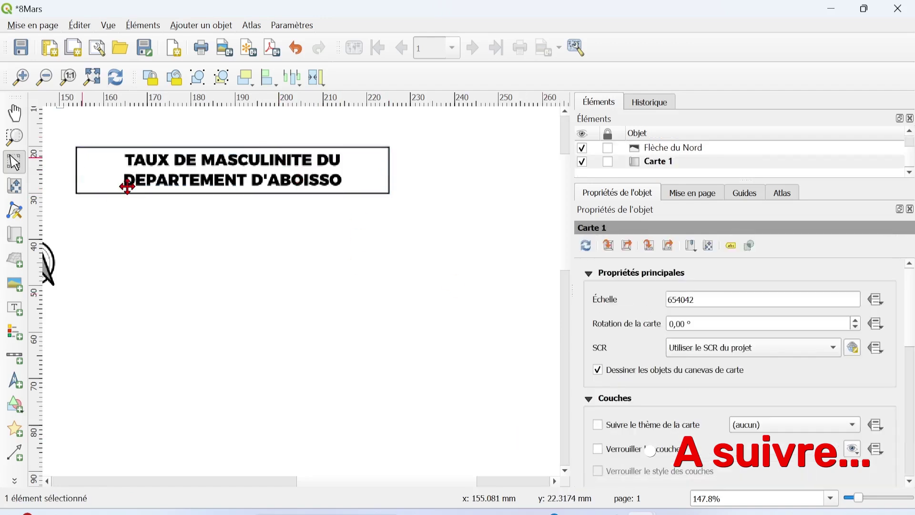
# Reselect the title label and enable its background with a pink colour from the recent colours.
pyautogui.click(332, 179)
pyautogui.scroll(-10, 777, 358)
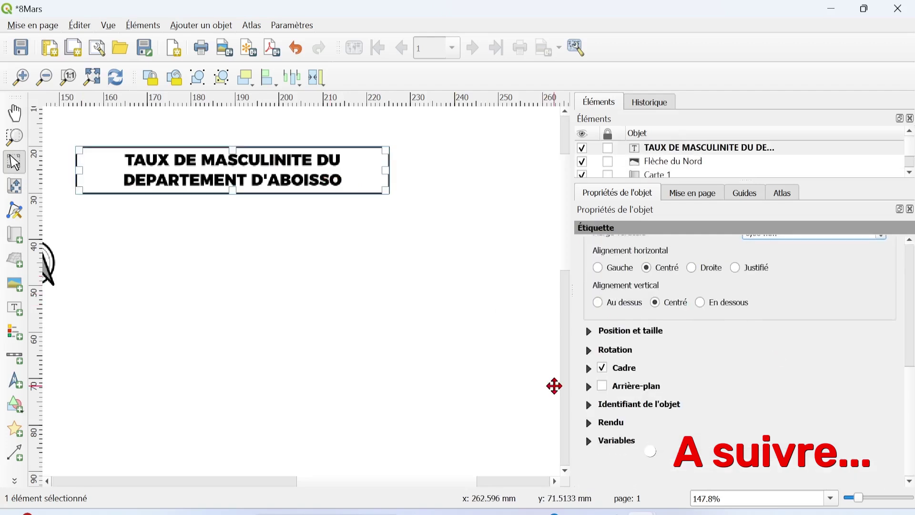
pyautogui.click(602, 387)
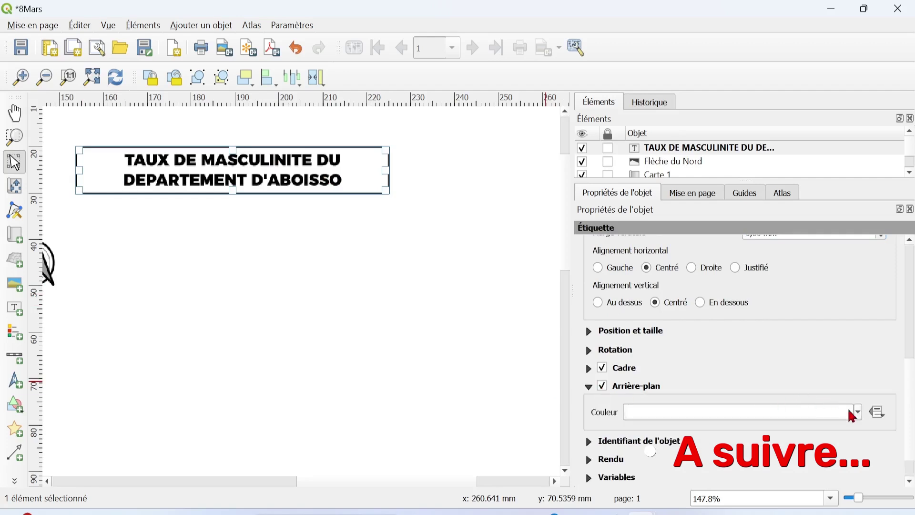
pyautogui.click(860, 413)
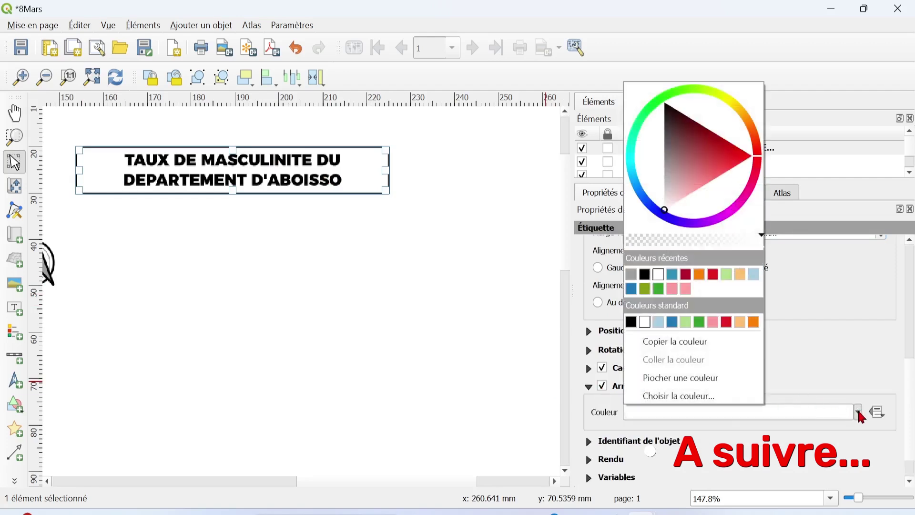
pyautogui.click(686, 289)
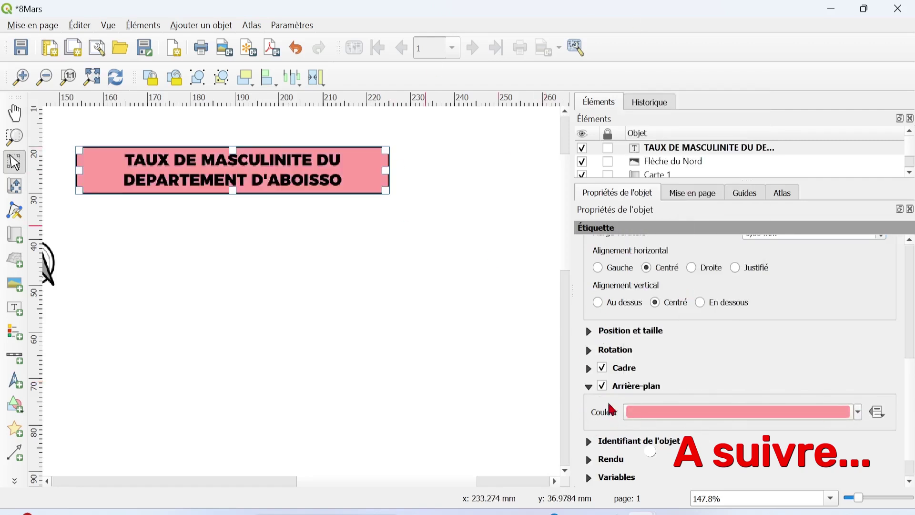
# Set the title label's background colour to white and save the project.
pyautogui.click(858, 412)
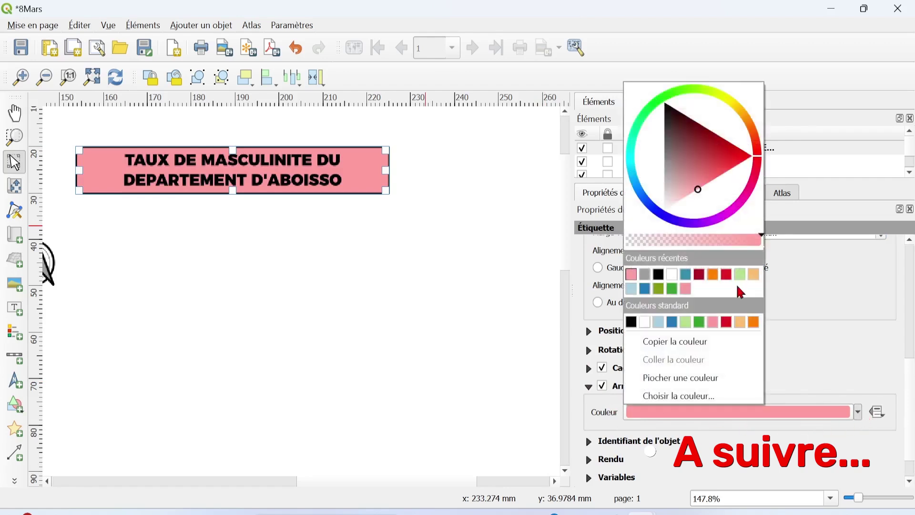
pyautogui.click(673, 276)
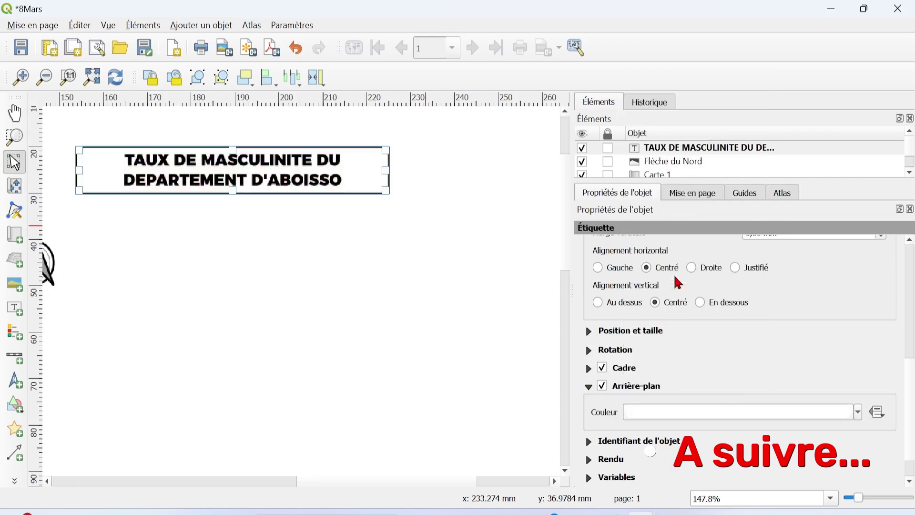
pyautogui.scroll(-2, 845, 441)
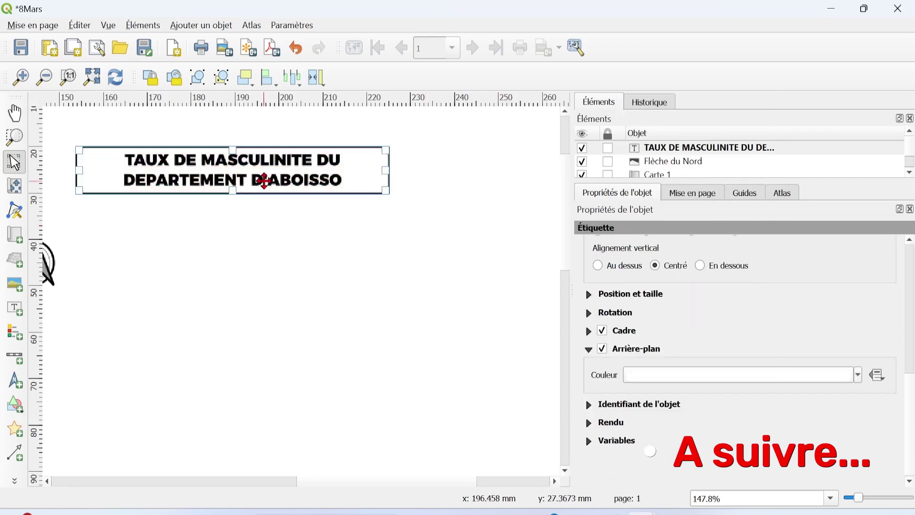
pyautogui.click(21, 48)
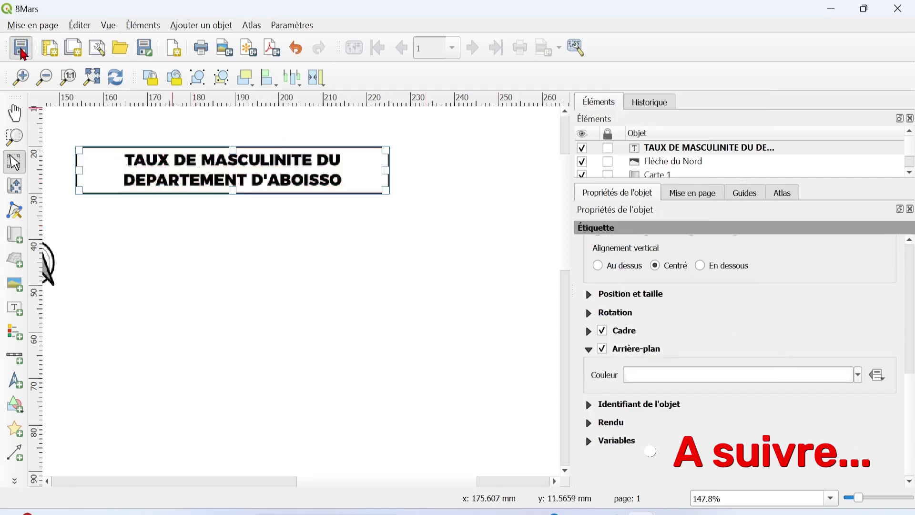